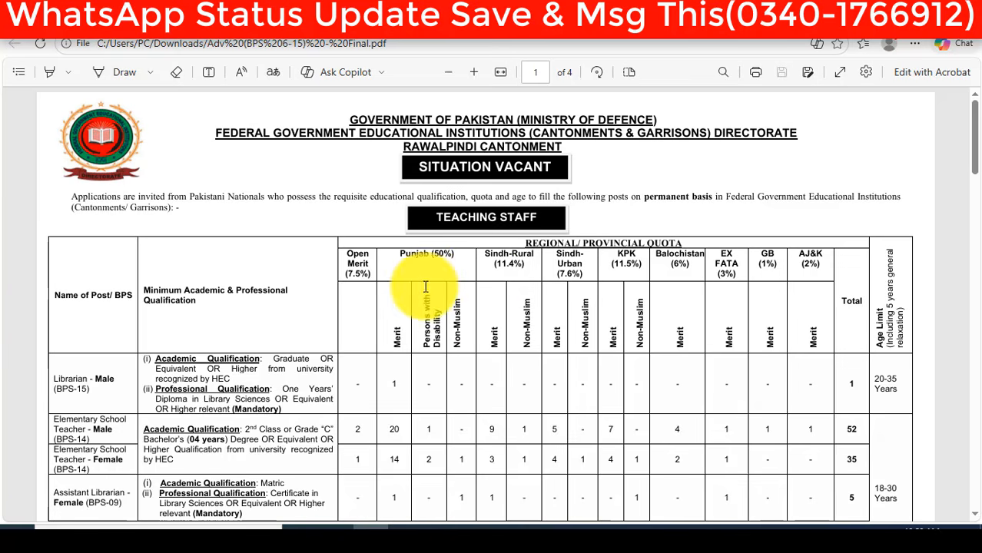
- Look through the FGEI vacancy advertisement PDF, covering the teaching, non-teaching and Class-IV posts
scroll(512, 374, down, 5)
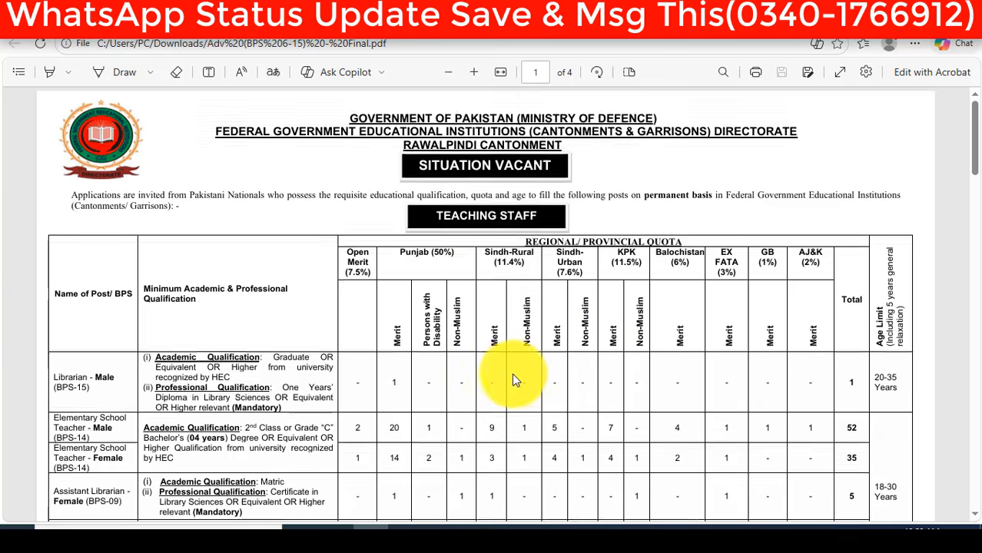
scroll(513, 382, down, 4)
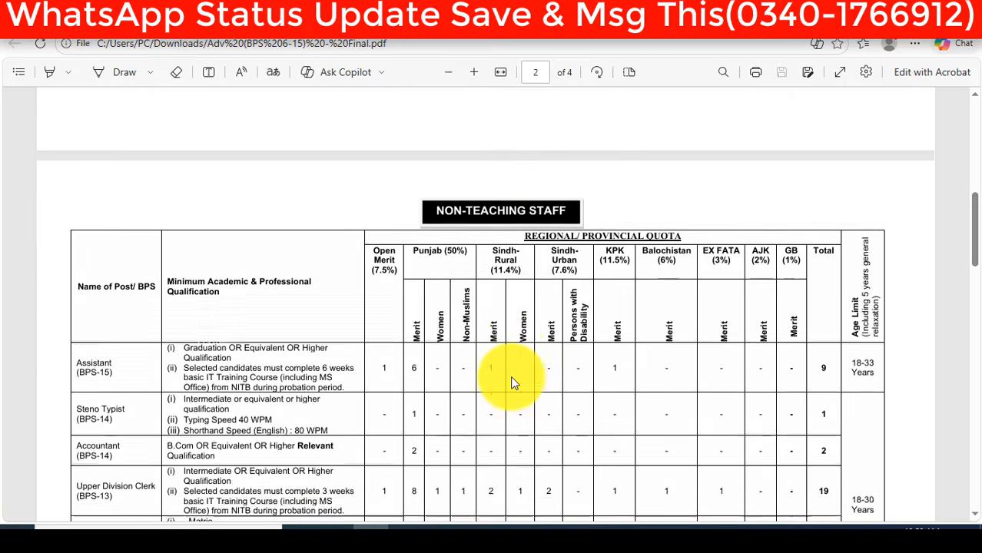
scroll(512, 382, down, 2)
scroll(513, 383, down, 4)
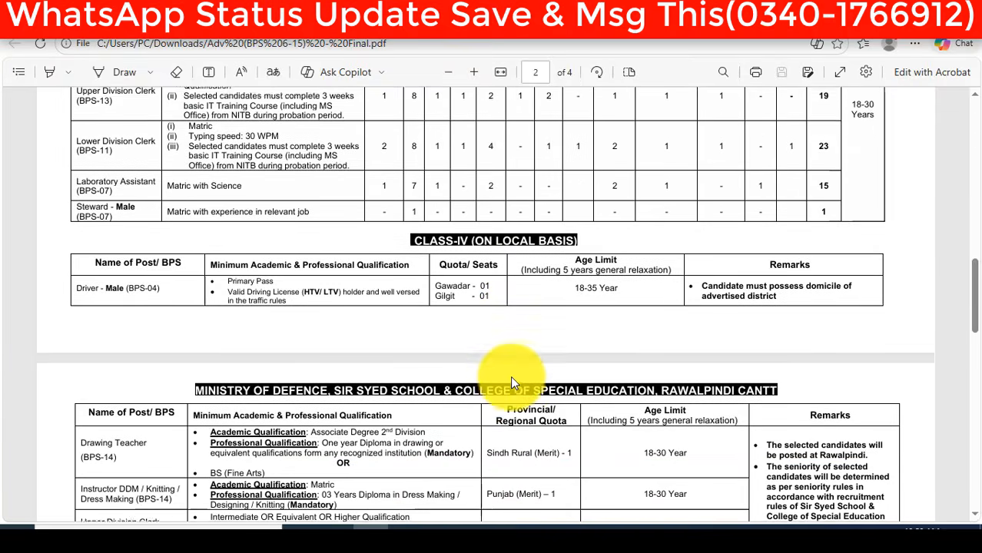
scroll(512, 380, up, 15)
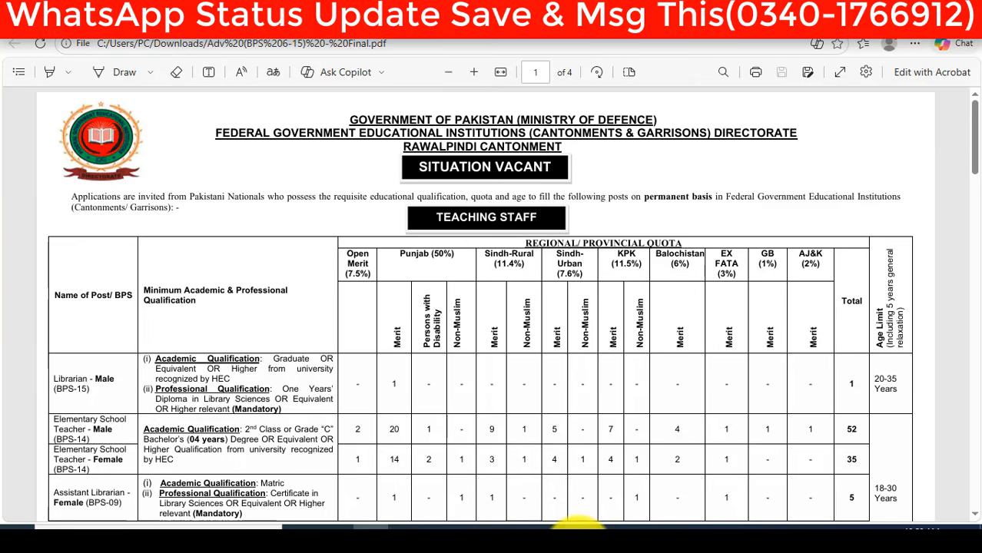
- Switch to the Urdu job poster and read the posts, qualifications and age limits from Elementary School Teacher to Laboratory Assistant
mouse_move(577, 525)
click(650, 495)
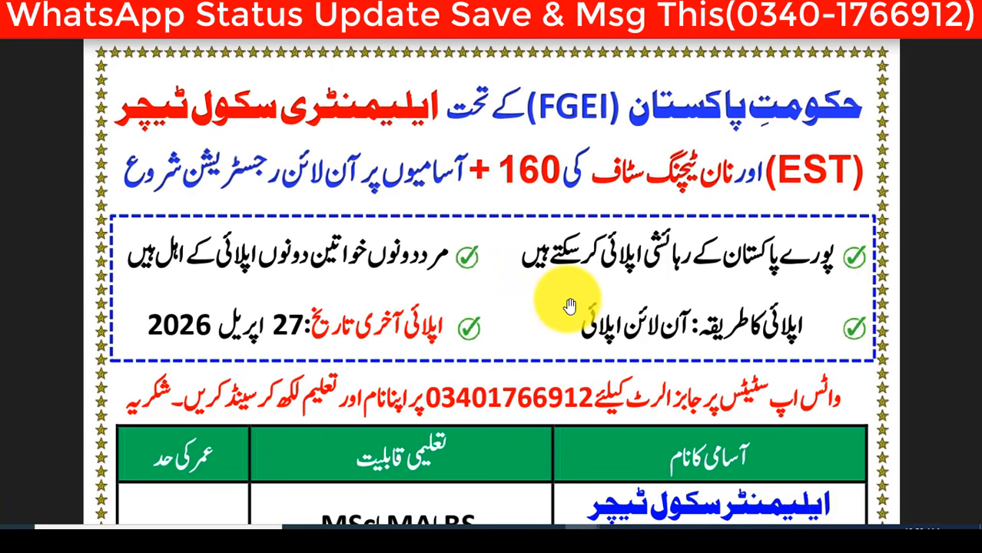
drag(640, 467, 650, 172)
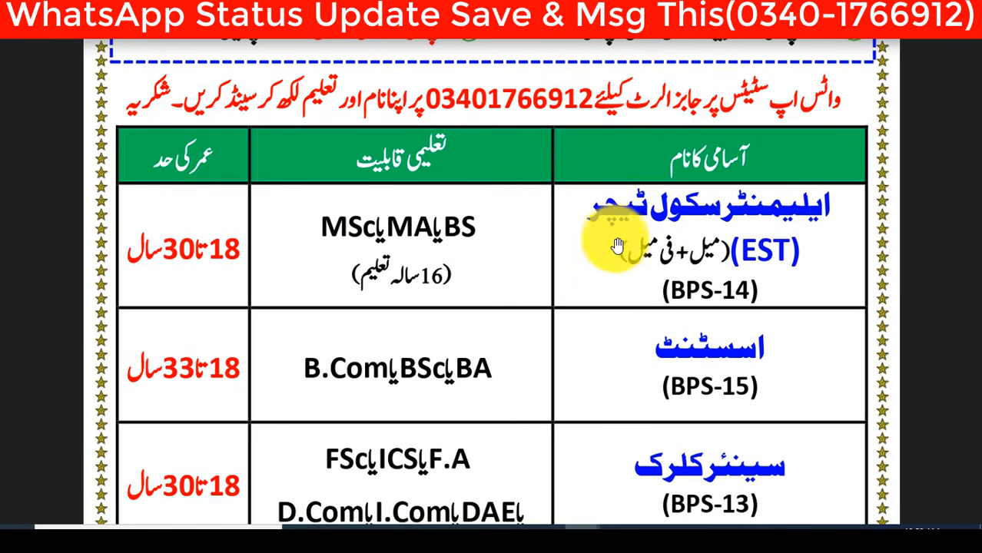
drag(605, 344, 609, 331)
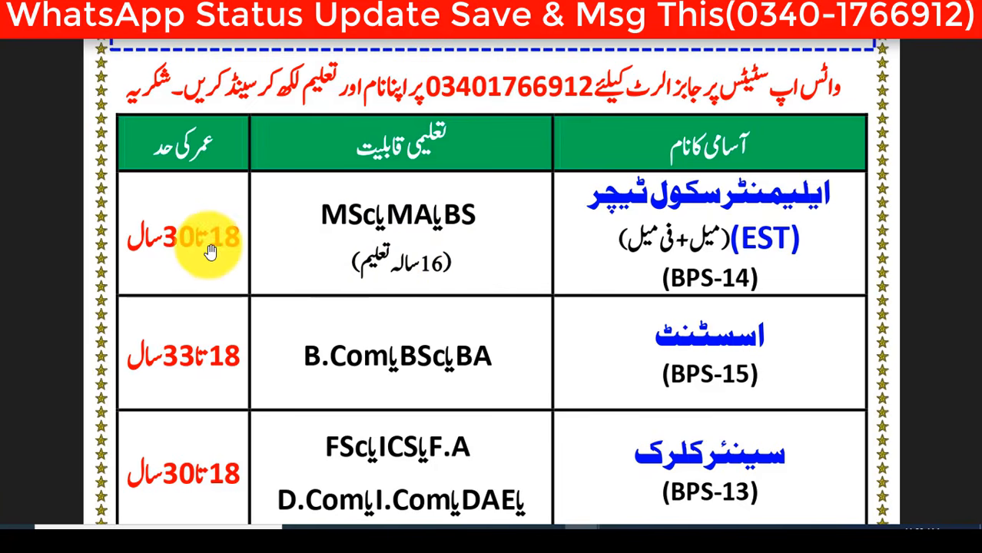
scroll(309, 446, down, 1)
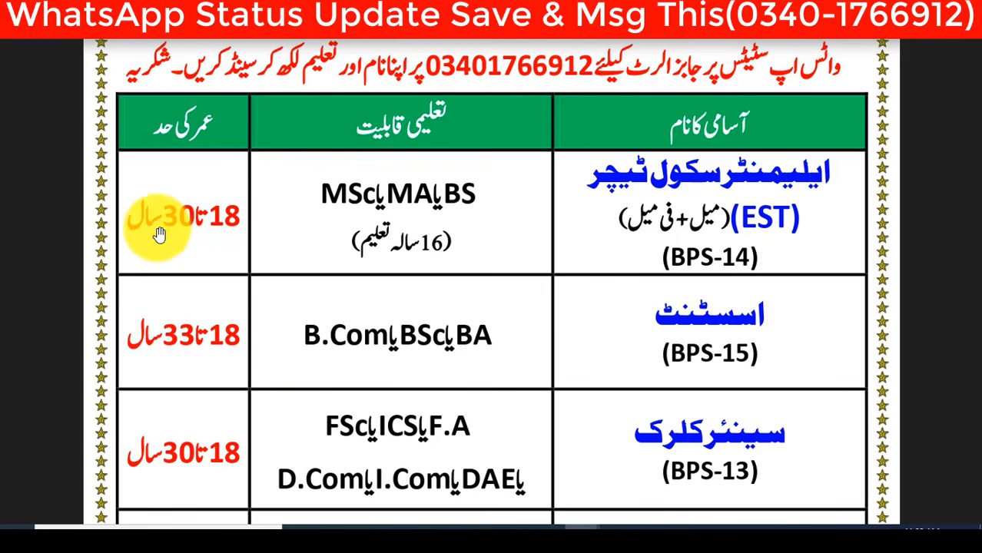
scroll(391, 333, down, 3)
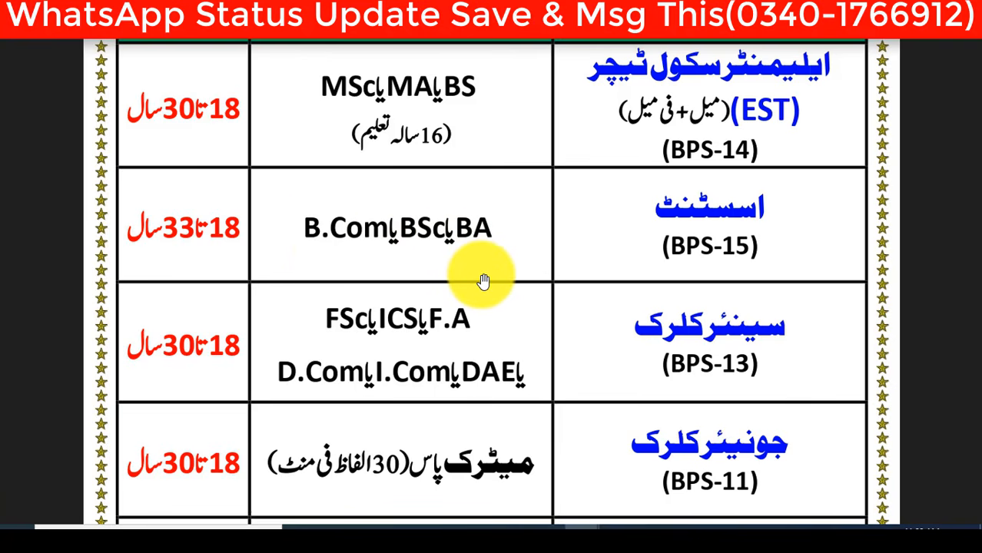
scroll(499, 357, down, 2)
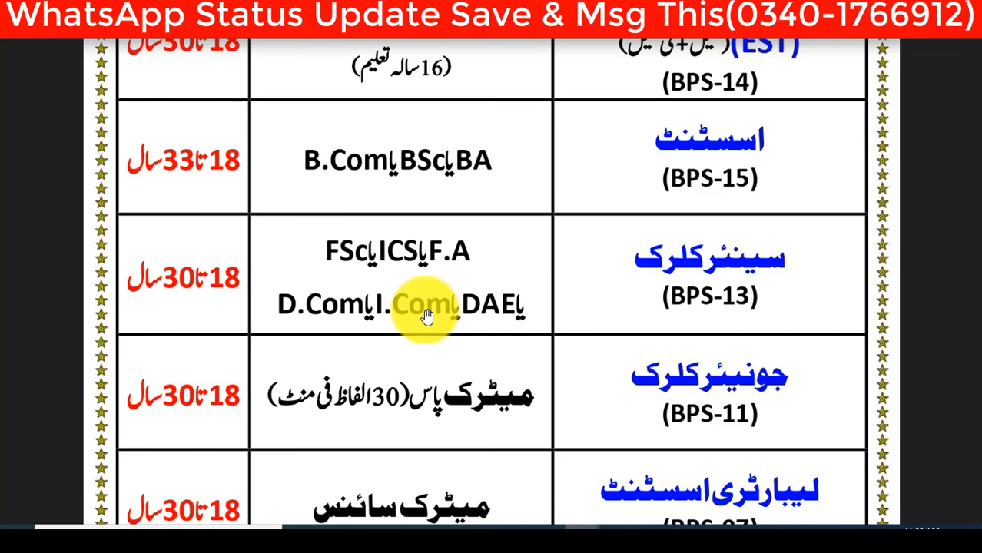
drag(574, 423, 559, 382)
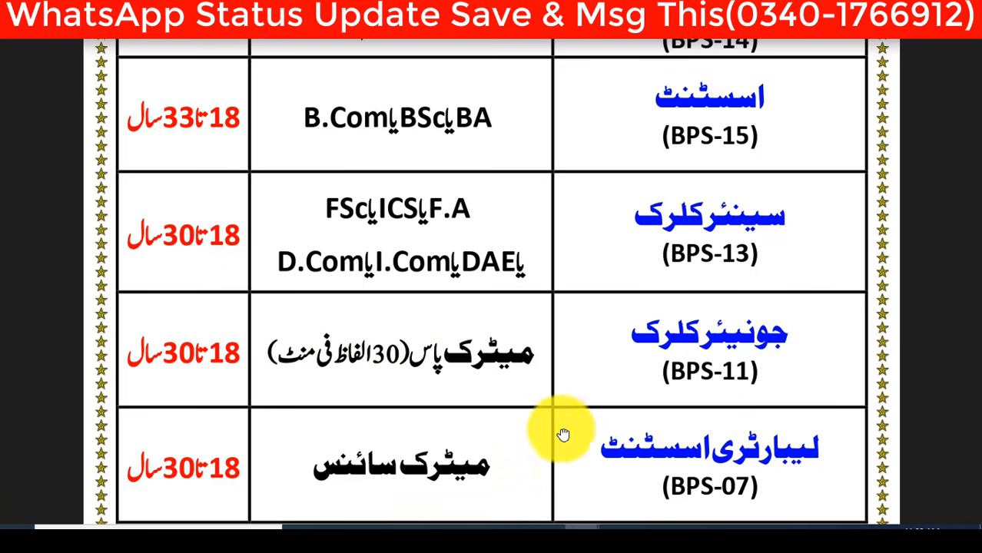
drag(563, 434, 556, 347)
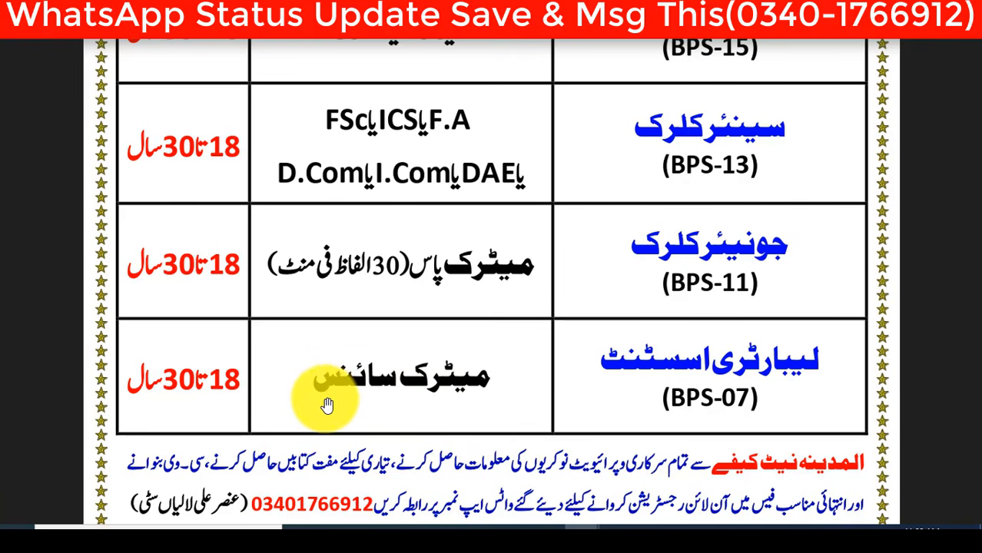
scroll(430, 380, down, 1)
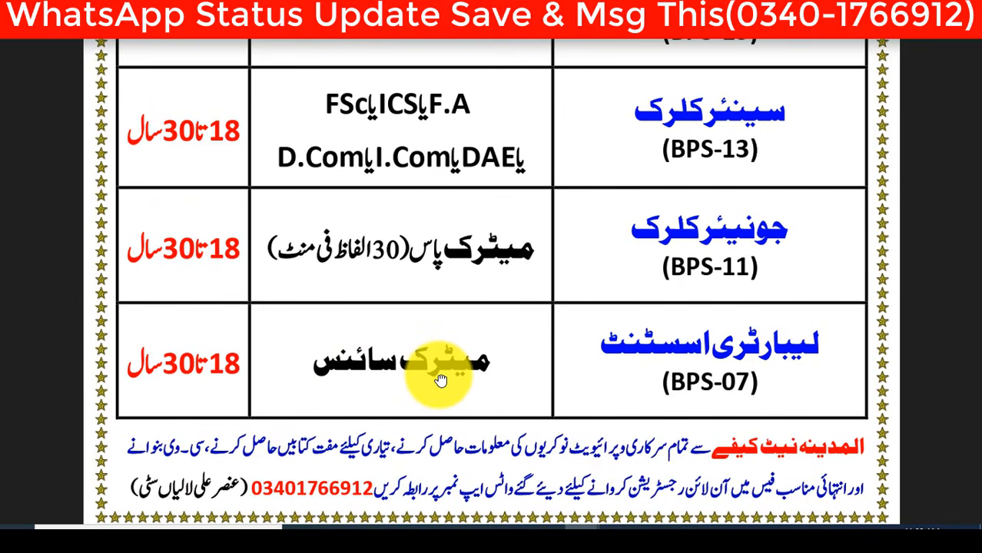
- Switch to Chrome and open induction.fgei.gov.pk in a new tab
key(alt+Tab)
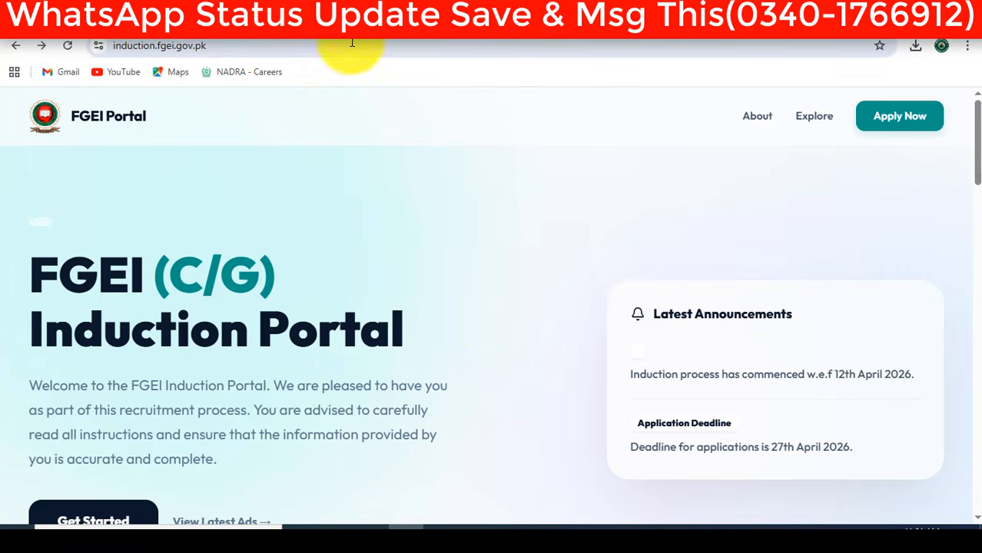
click(381, 19)
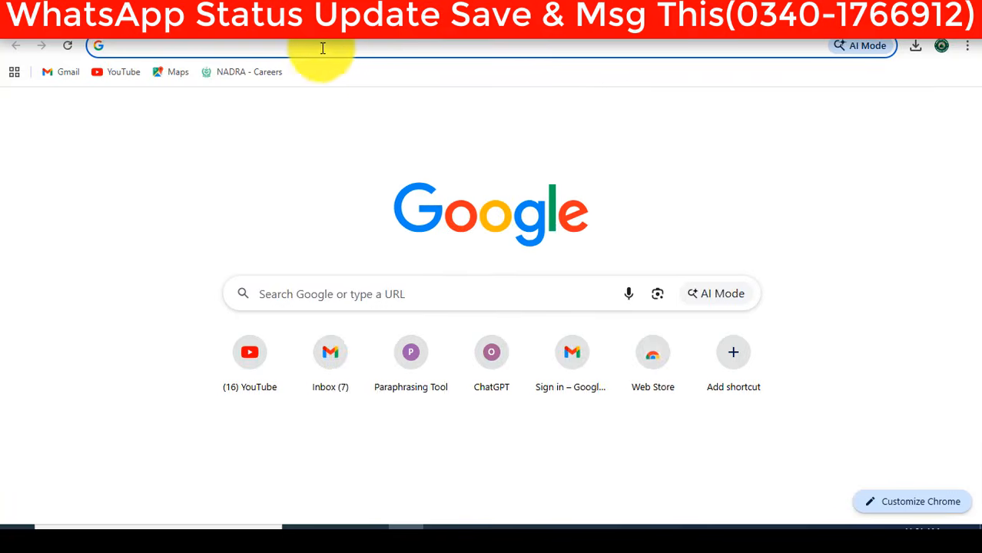
click(296, 49)
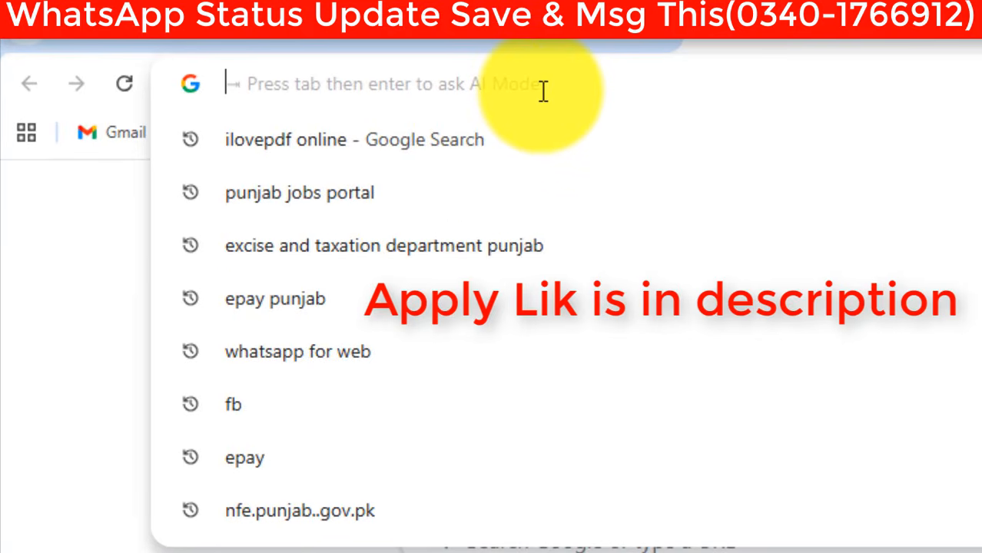
text(induction.fgei.gov.pk)
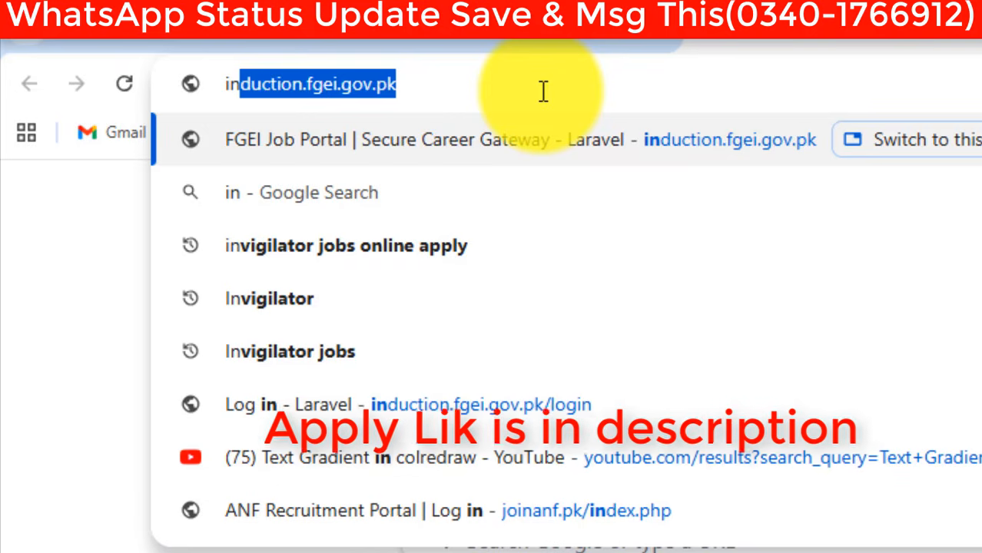
key(Return)
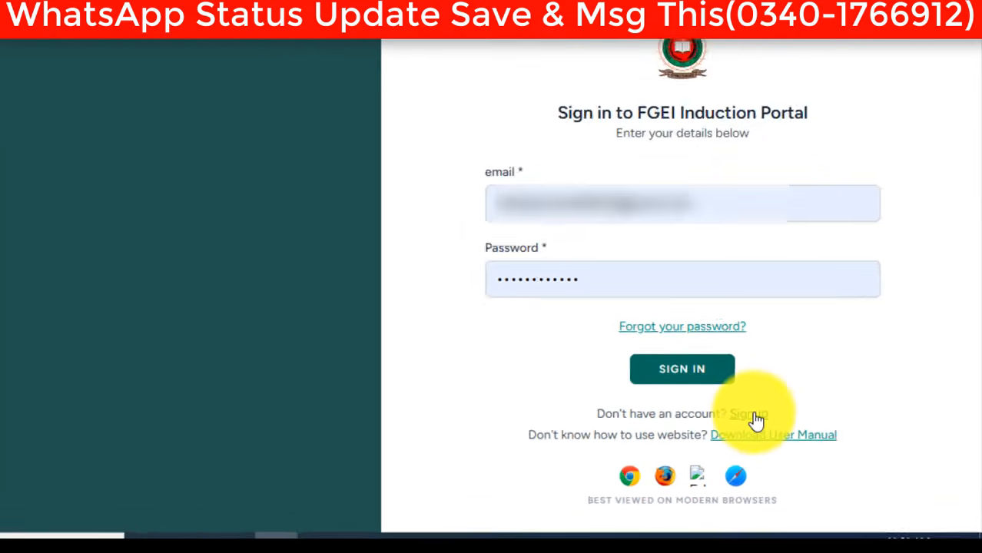
- Open the portal's sign-up form and review the required registration fields
click(755, 415)
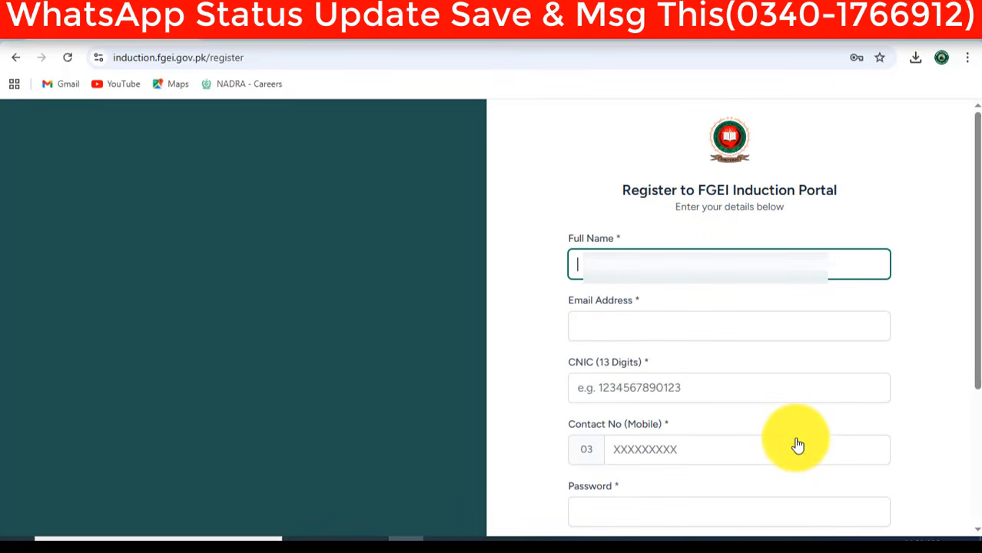
drag(979, 277, 974, 346)
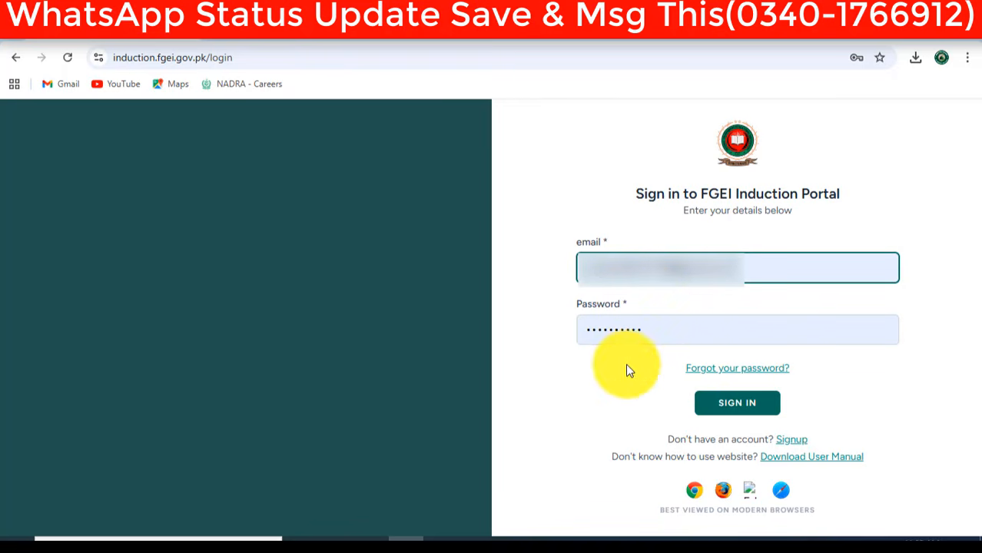
- Sign in to the FGEI Induction Portal with the filled-in credentials and open My Profile from the dashboard's quick actions
click(742, 407)
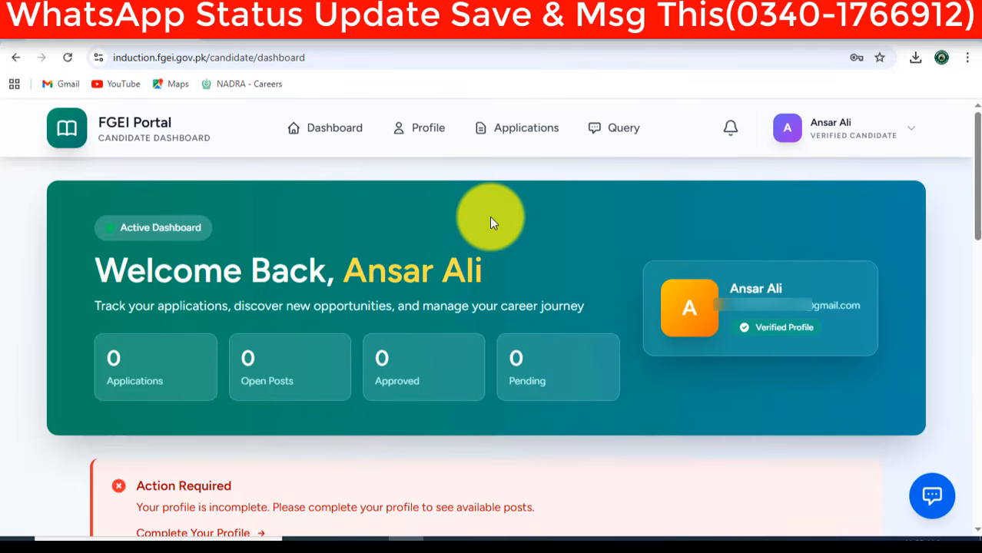
scroll(492, 222, down, 2)
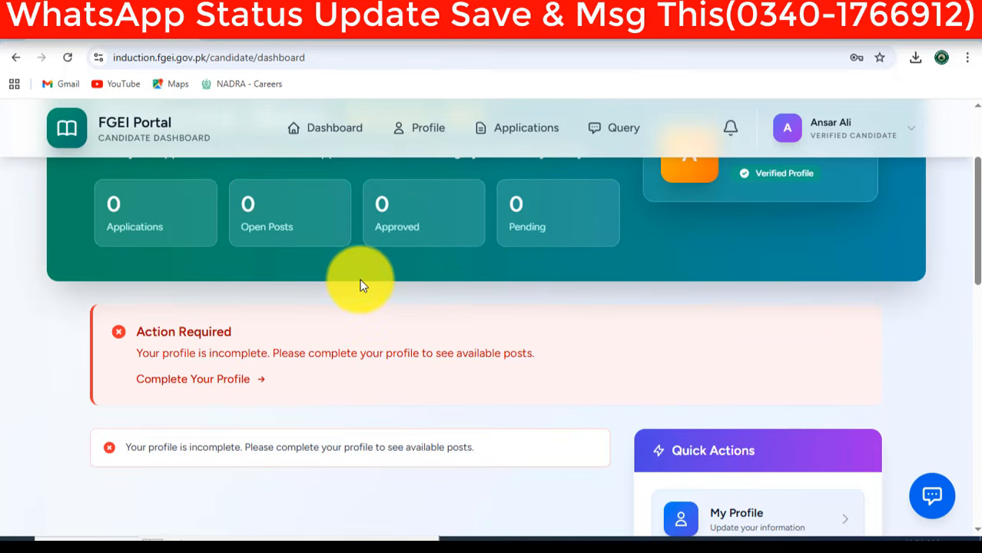
scroll(388, 289, down, 3)
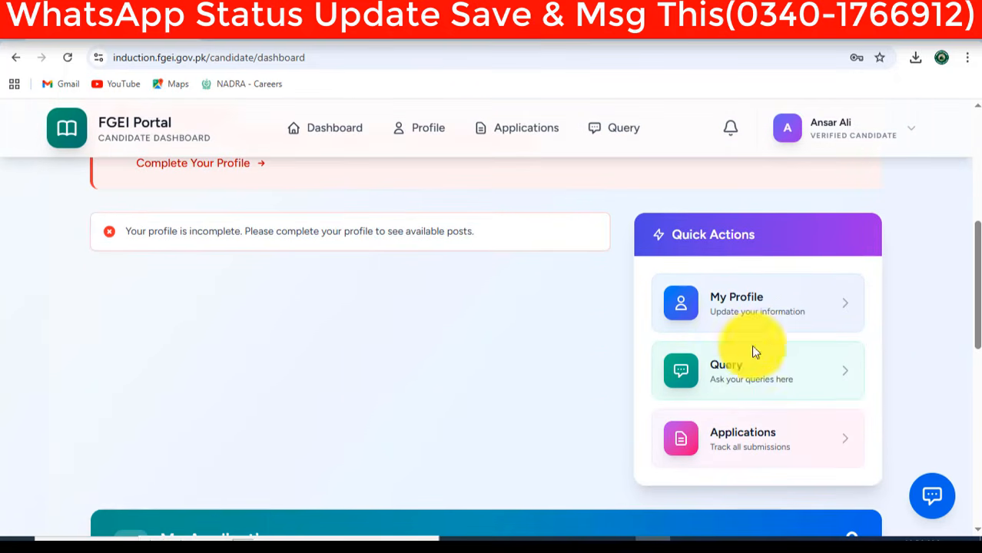
mouse_move(666, 269)
mouse_down()
mouse_move(762, 329)
mouse_move(855, 362)
mouse_move(862, 333)
mouse_up()
click(776, 315)
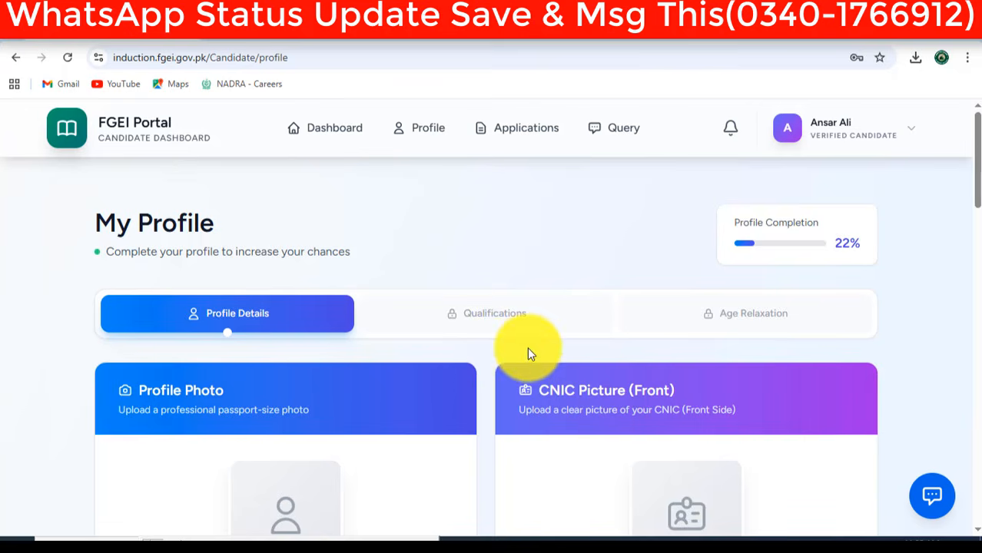
- Review the upload areas and file guidelines for the profile photo and the front-side CNIC picture
scroll(528, 353, down, 2)
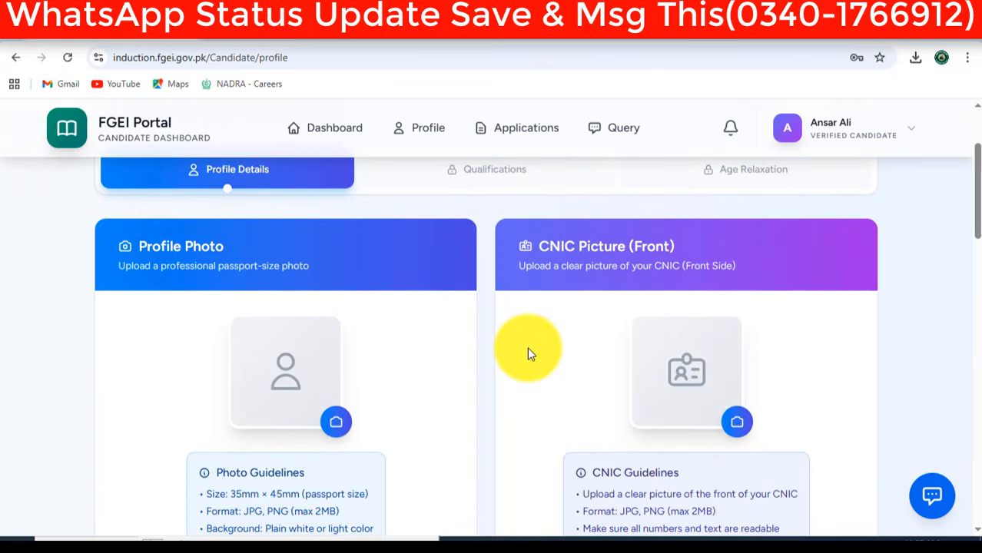
scroll(527, 347, down, 2)
scroll(530, 354, up, 4)
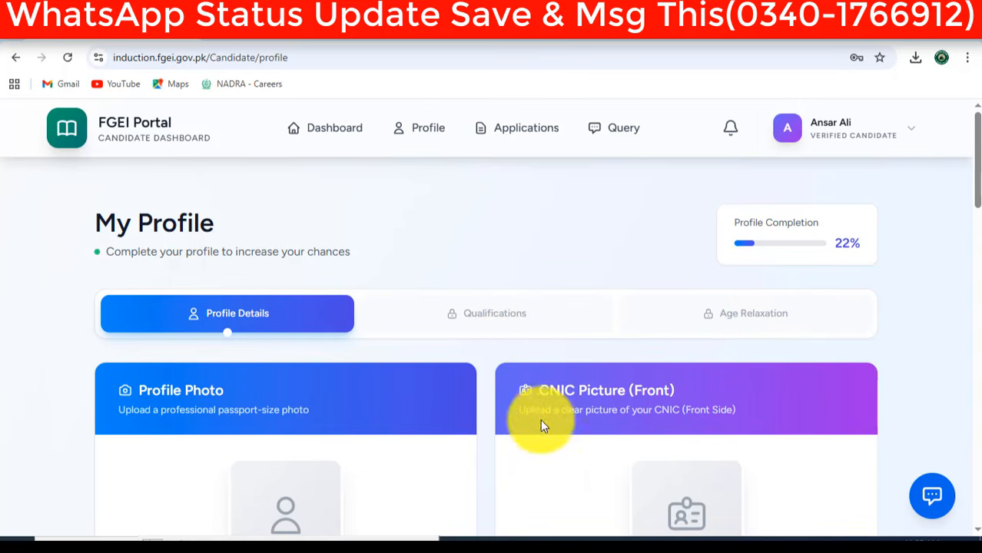
scroll(507, 367, down, 3)
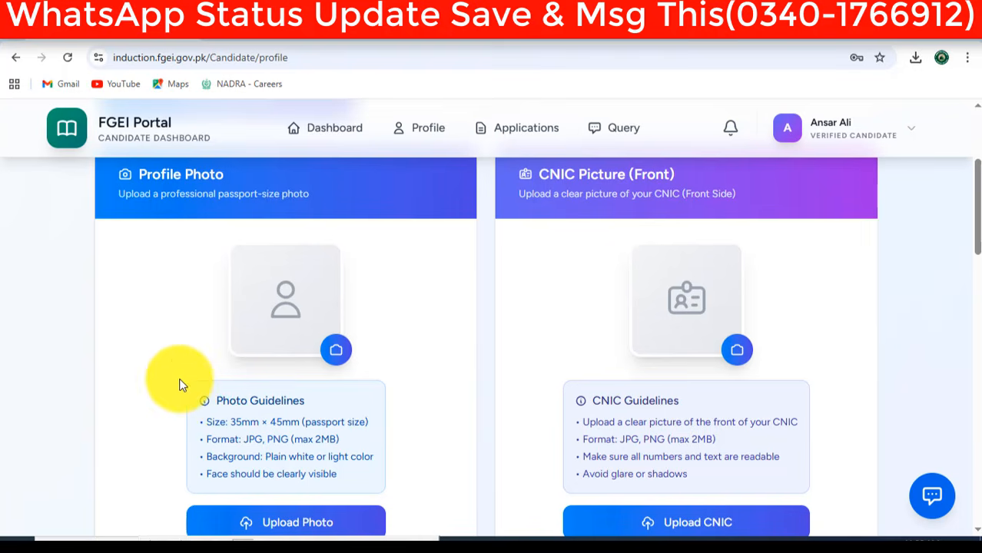
mouse_move(177, 374)
mouse_down()
mouse_move(285, 471)
mouse_move(396, 499)
mouse_up()
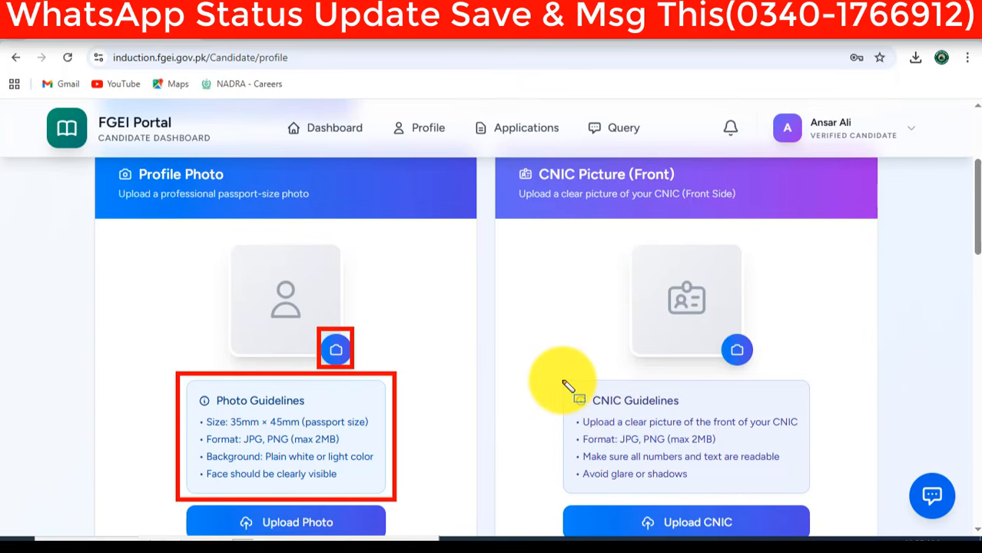
mouse_move(561, 380)
mouse_down()
mouse_move(595, 388)
mouse_move(619, 430)
mouse_move(821, 488)
mouse_up()
drag(736, 350, 756, 368)
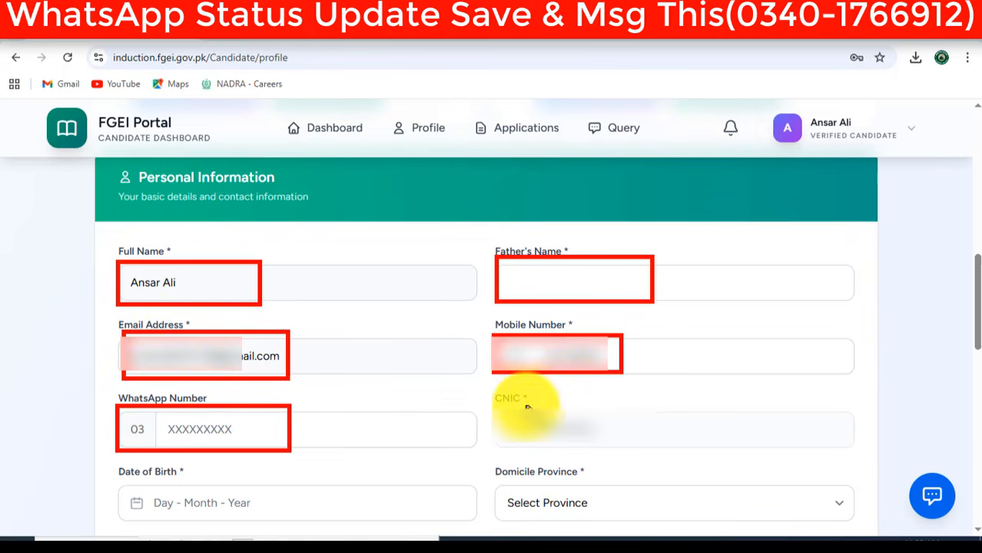
- Review the Personal Information fields for CNIC, date of birth, domicile province, gender, religion, marital status and disability status
mouse_move(497, 410)
mouse_down()
mouse_move(558, 448)
mouse_move(647, 449)
mouse_up()
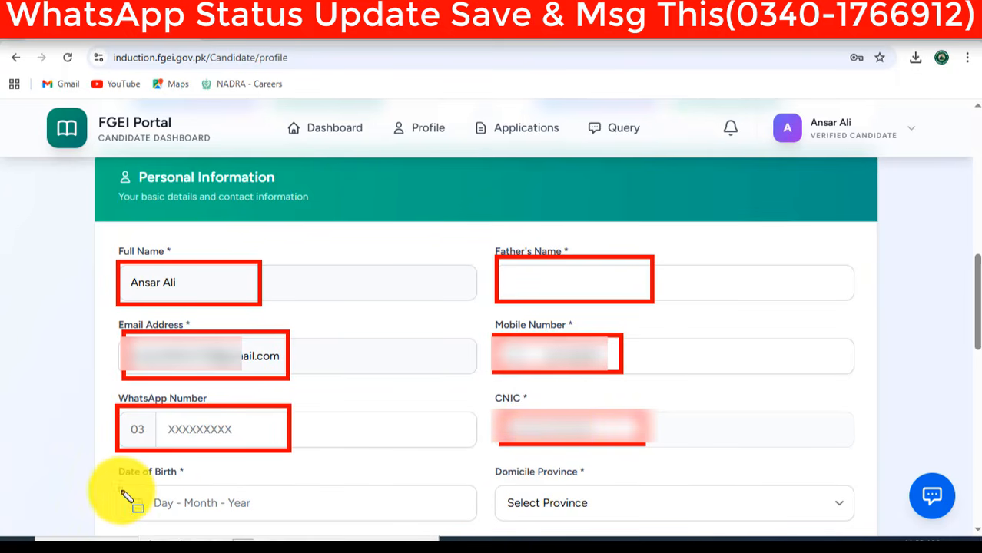
drag(120, 490, 147, 516)
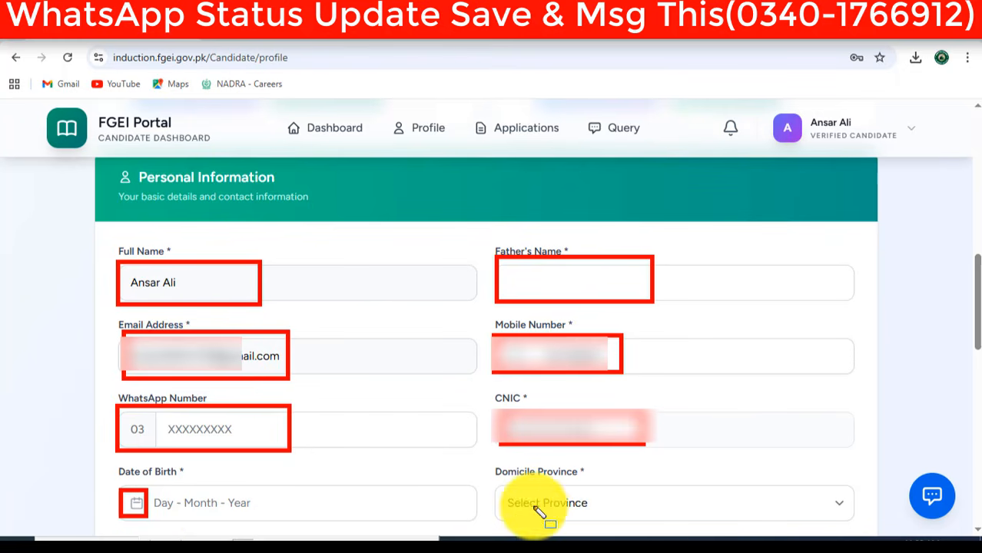
mouse_move(501, 484)
mouse_down()
mouse_move(596, 517)
mouse_move(859, 524)
mouse_up()
scroll(676, 422, down, 5)
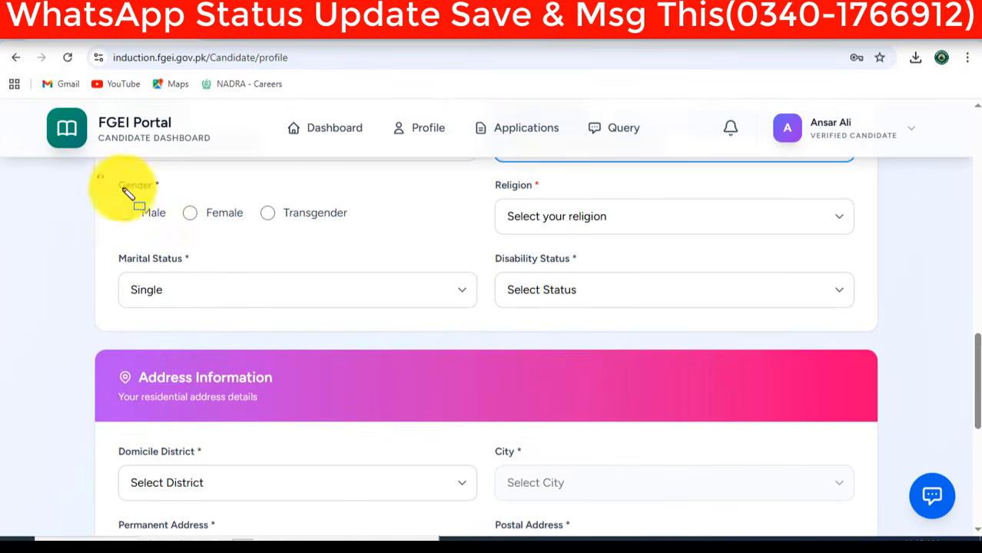
drag(99, 177, 373, 246)
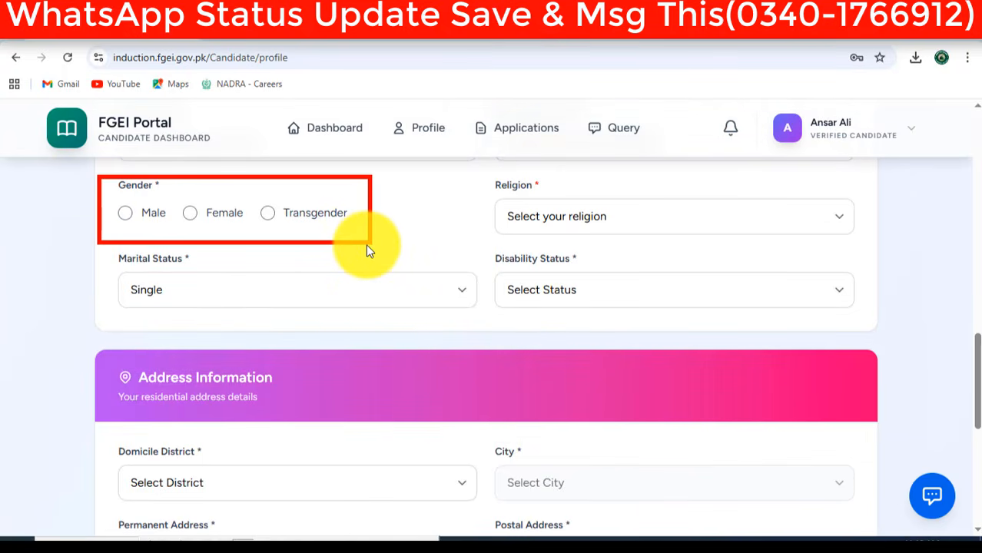
mouse_move(499, 193)
mouse_down()
mouse_move(808, 244)
mouse_move(853, 234)
mouse_up()
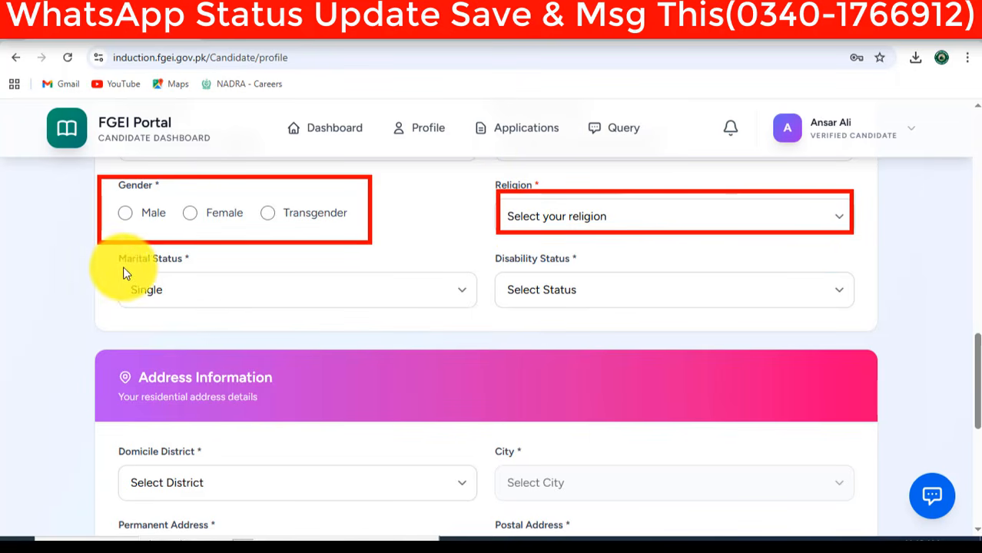
drag(119, 268, 288, 306)
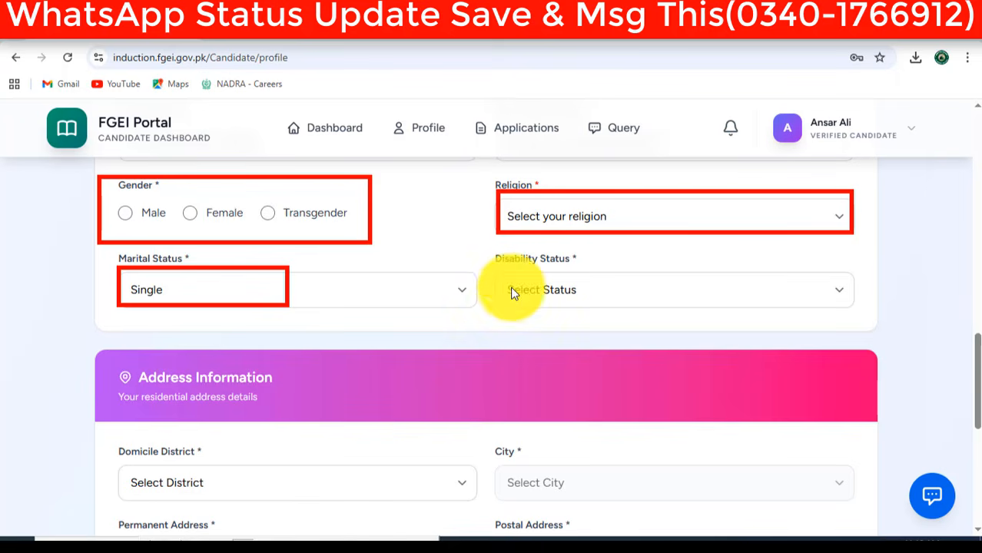
mouse_move(506, 268)
mouse_down()
mouse_move(588, 312)
mouse_move(853, 305)
mouse_up()
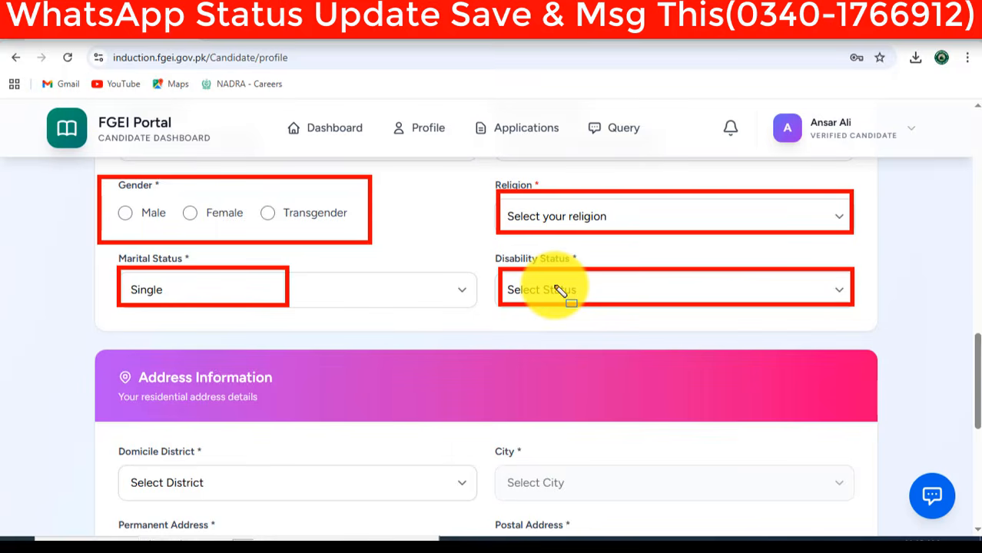
- Review the Address Information fields for domicile district, city, permanent address and postal address
scroll(467, 267, down, 3)
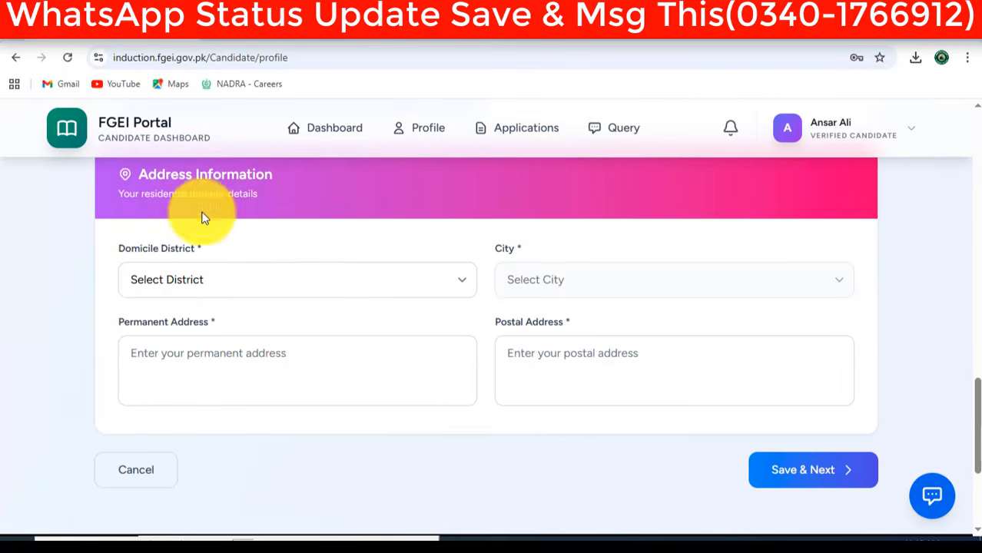
mouse_move(115, 253)
mouse_down()
mouse_move(176, 289)
mouse_move(351, 303)
mouse_up()
mouse_move(496, 254)
mouse_down()
mouse_move(516, 274)
mouse_move(717, 302)
mouse_up()
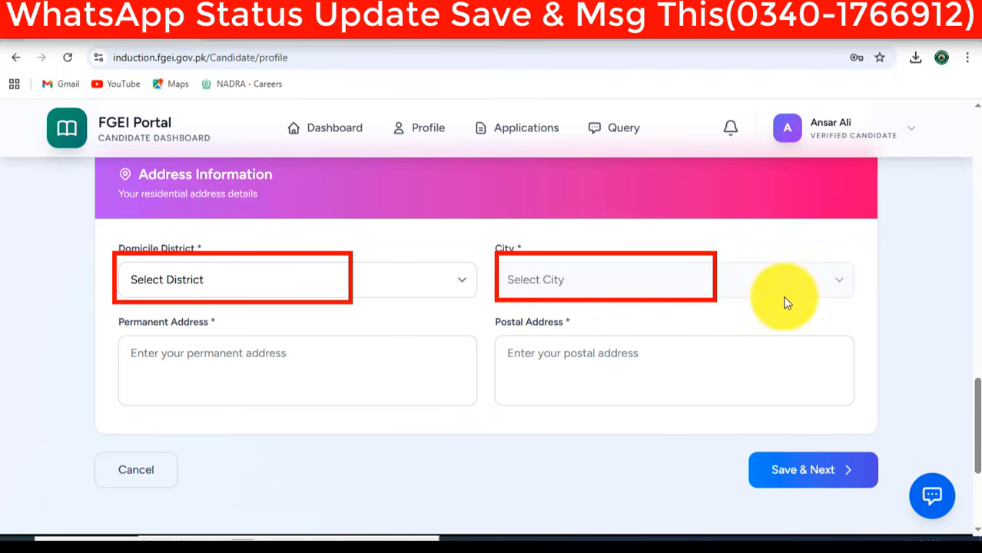
mouse_move(117, 335)
mouse_down()
mouse_move(332, 409)
mouse_move(372, 405)
mouse_up()
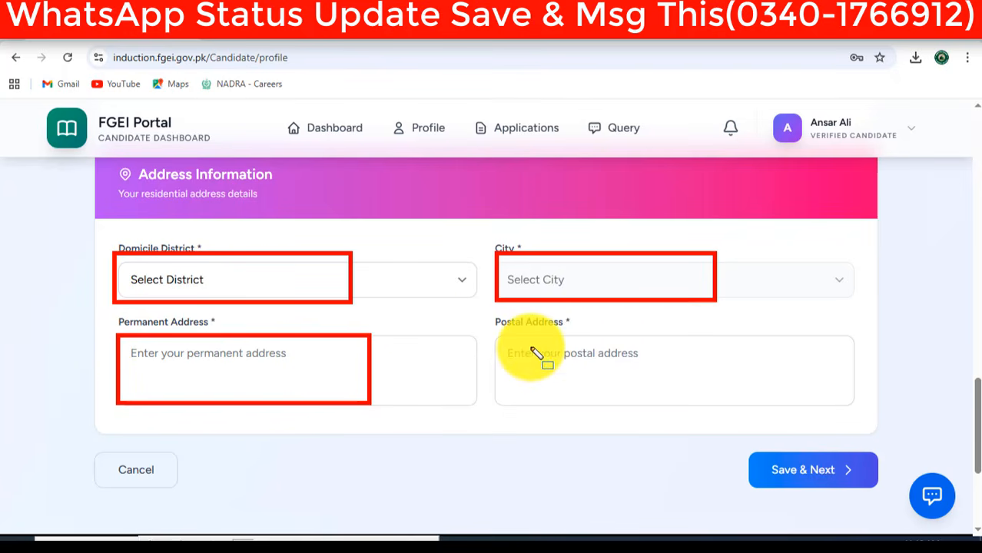
mouse_move(496, 332)
mouse_down()
mouse_move(627, 406)
mouse_move(757, 409)
mouse_up()
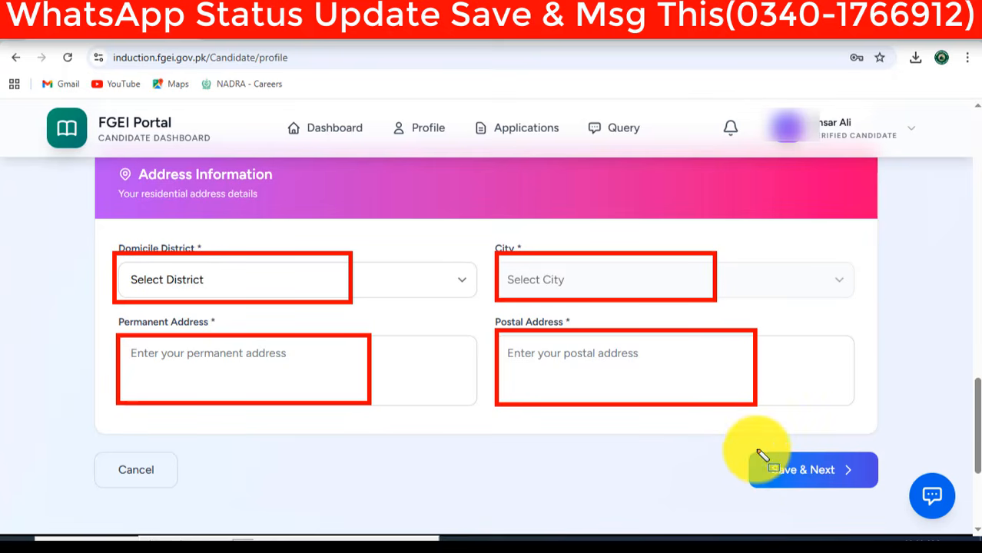
- Save the profile details and proceed to the Educational Qualifications section
mouse_move(755, 451)
mouse_down()
mouse_move(796, 478)
mouse_move(876, 491)
mouse_up()
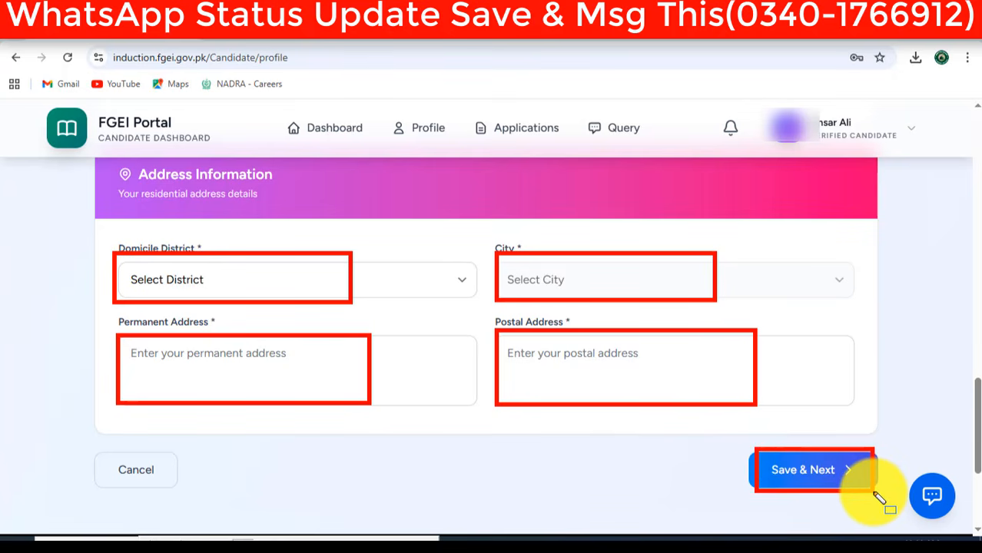
click(871, 486)
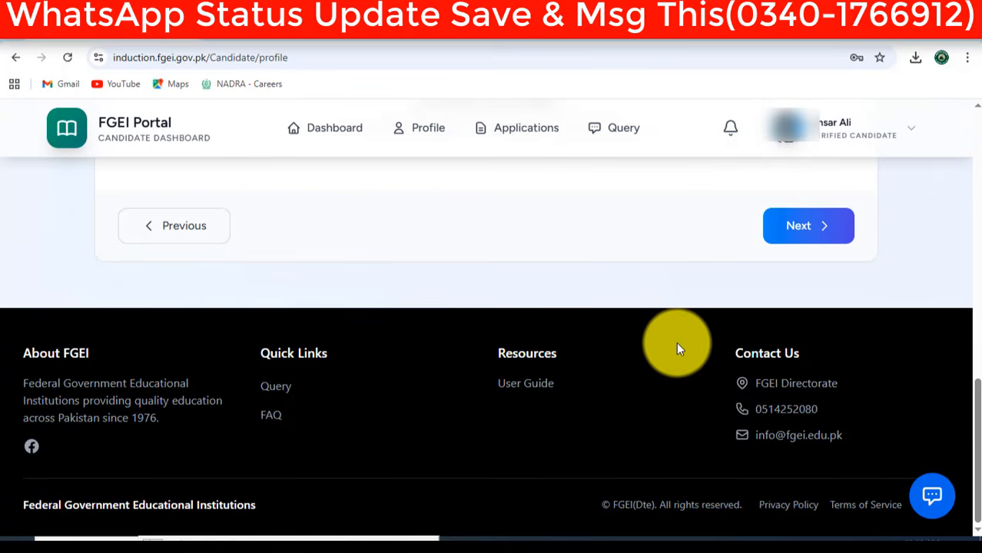
scroll(678, 348, up, 10)
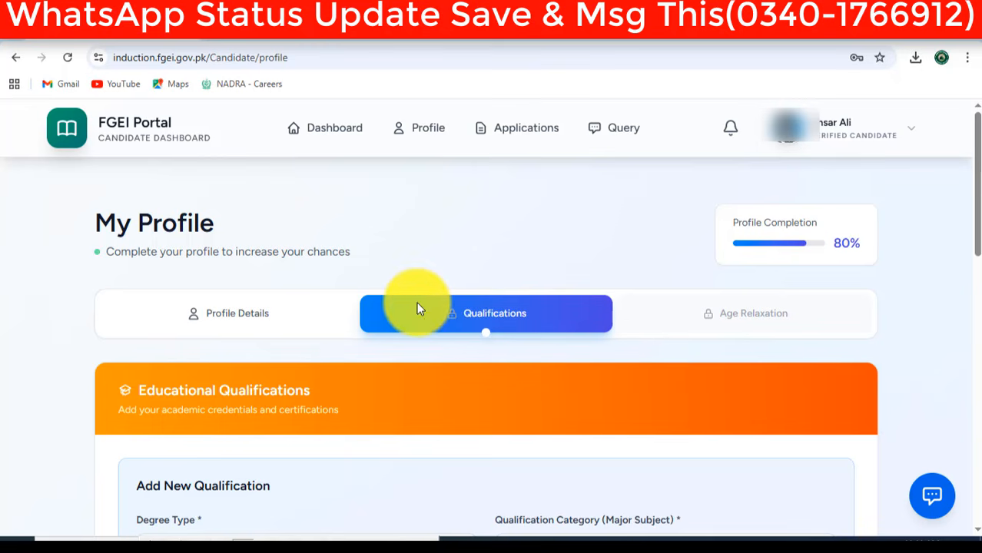
mouse_move(344, 274)
mouse_down()
mouse_move(399, 329)
mouse_move(628, 350)
mouse_up()
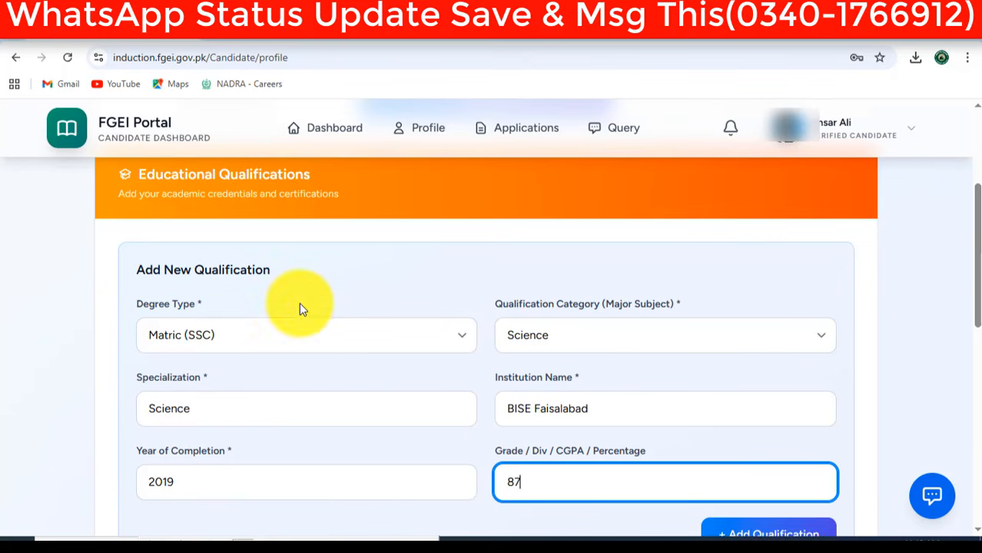
- Check the Matric (SSC) entry with category and specialization Science, BISE Faisalabad, year 2019 and grade 87, and add the qualification
mouse_move(141, 315)
mouse_down()
mouse_move(154, 340)
mouse_move(475, 355)
mouse_up()
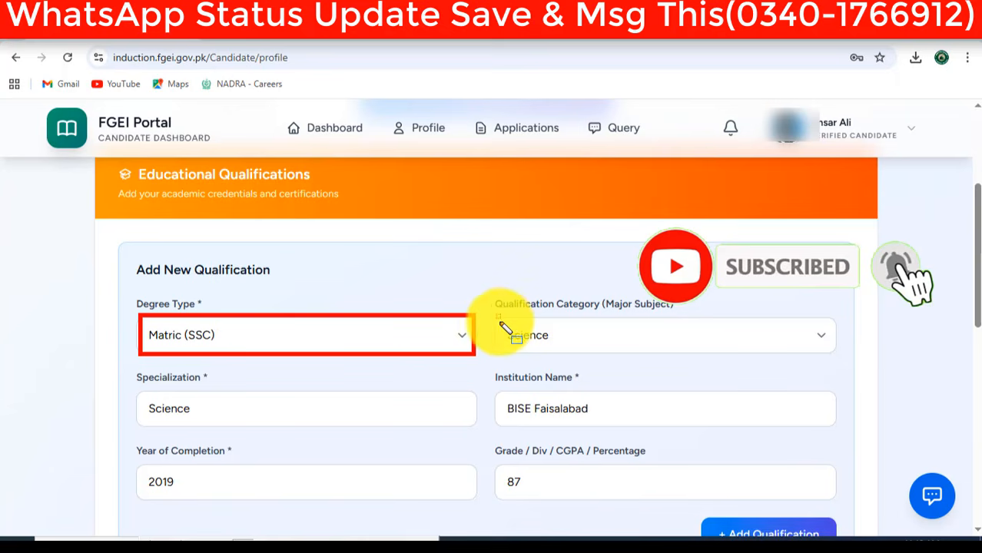
mouse_move(498, 317)
mouse_down()
mouse_move(574, 355)
mouse_move(833, 356)
mouse_up()
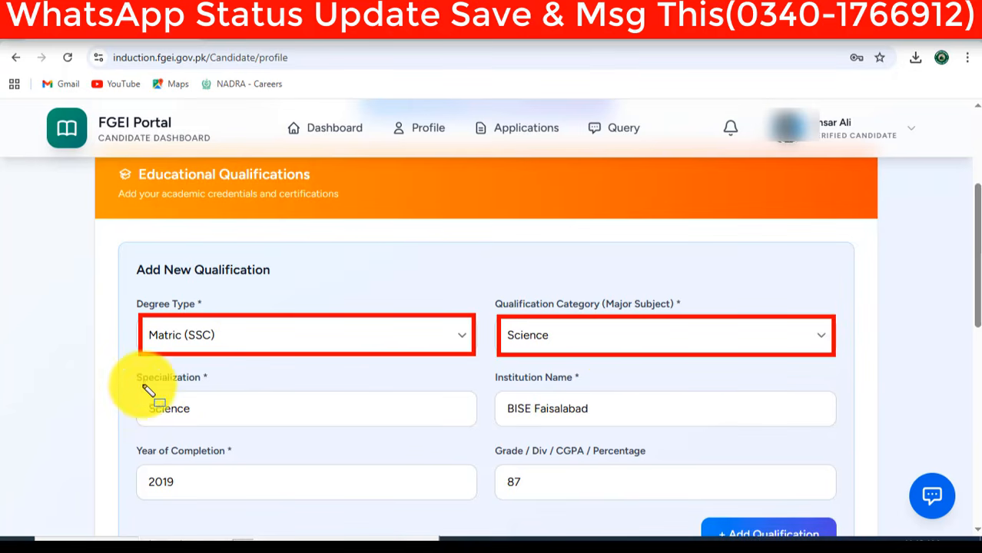
mouse_move(143, 385)
mouse_down()
mouse_move(277, 428)
mouse_move(332, 428)
mouse_up()
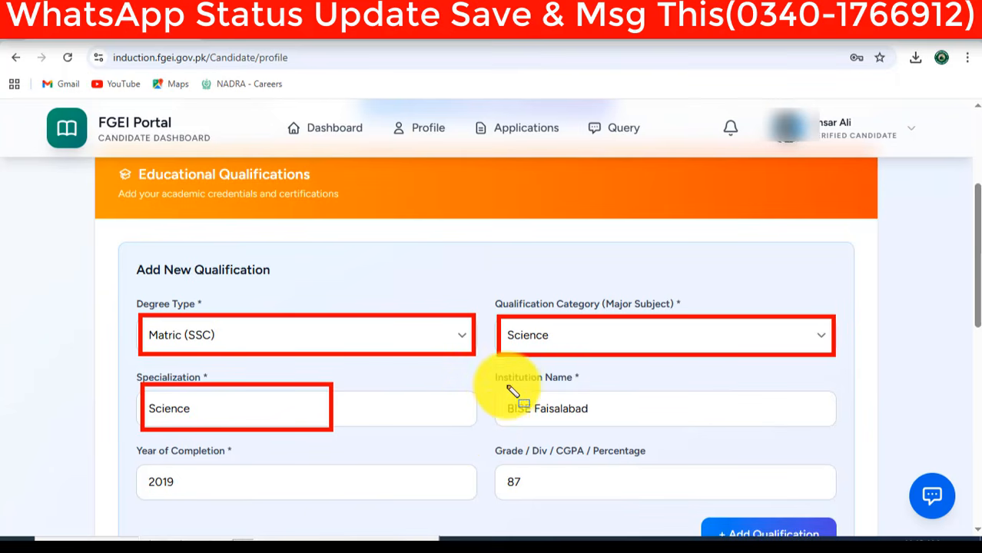
mouse_move(504, 386)
mouse_down()
mouse_move(723, 439)
mouse_move(745, 428)
mouse_up()
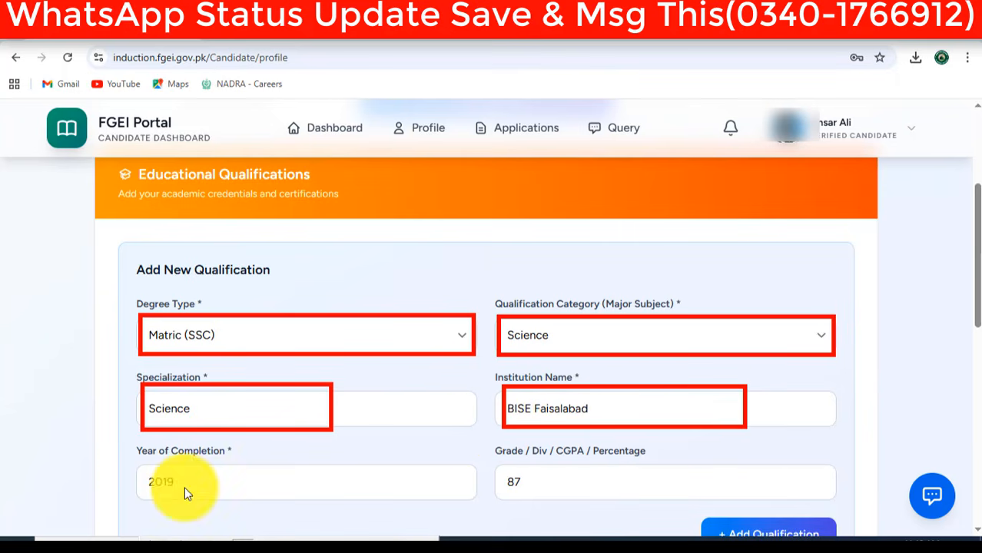
drag(137, 462, 287, 502)
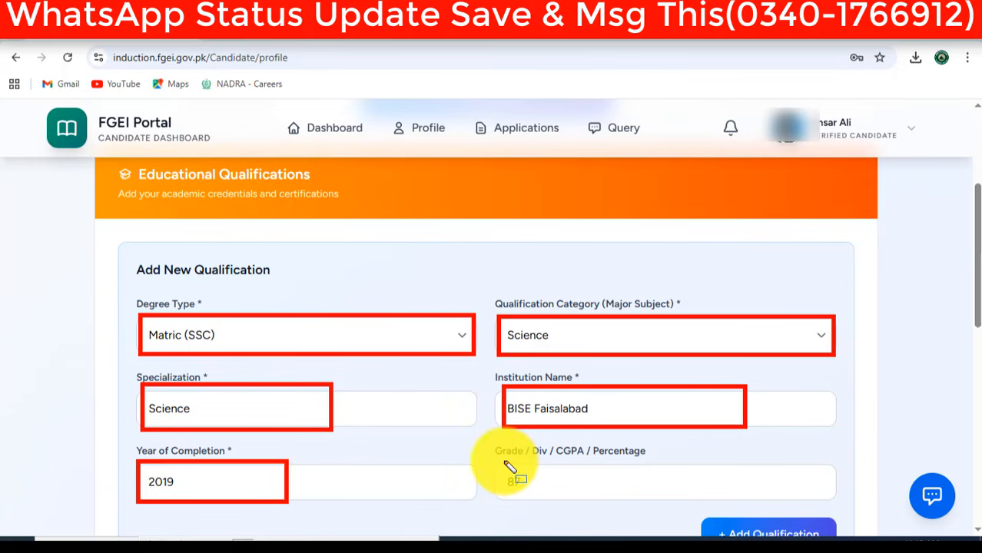
mouse_move(503, 461)
mouse_down()
mouse_move(537, 500)
mouse_move(640, 501)
mouse_up()
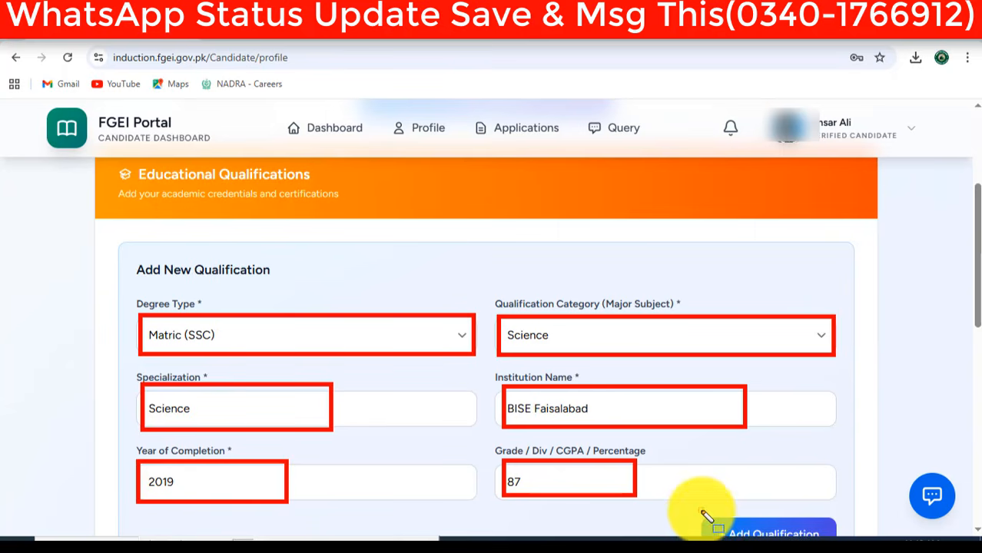
drag(701, 511, 829, 538)
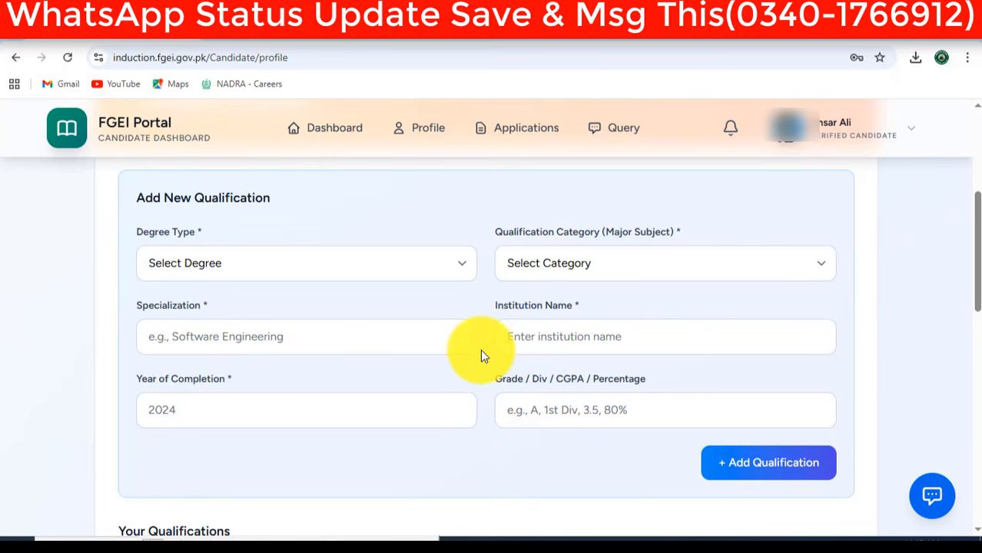
- Review the Matric, Intermediate and Bachelor entries under Your Qualifications and continue to the Age Relaxation section
scroll(563, 344, down, 5)
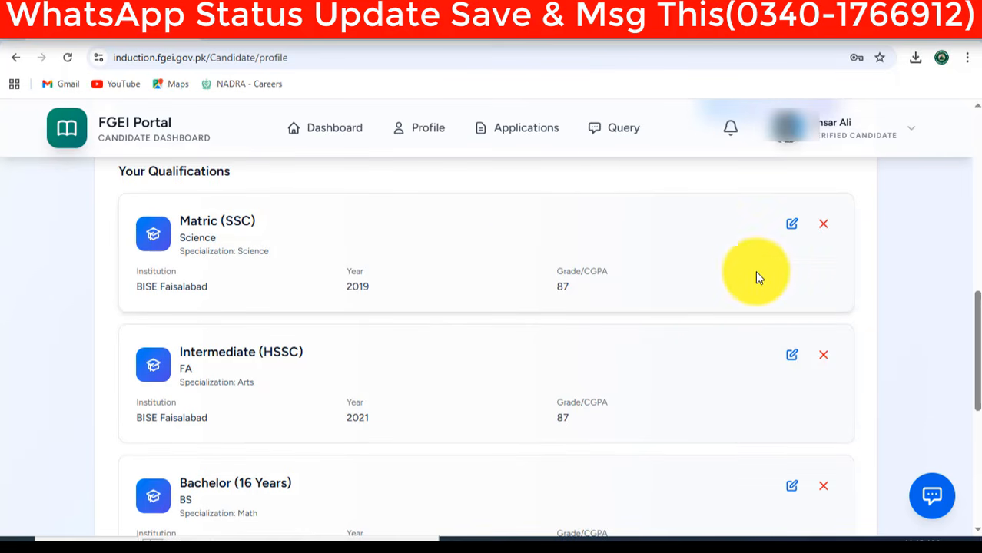
scroll(584, 363, down, 3)
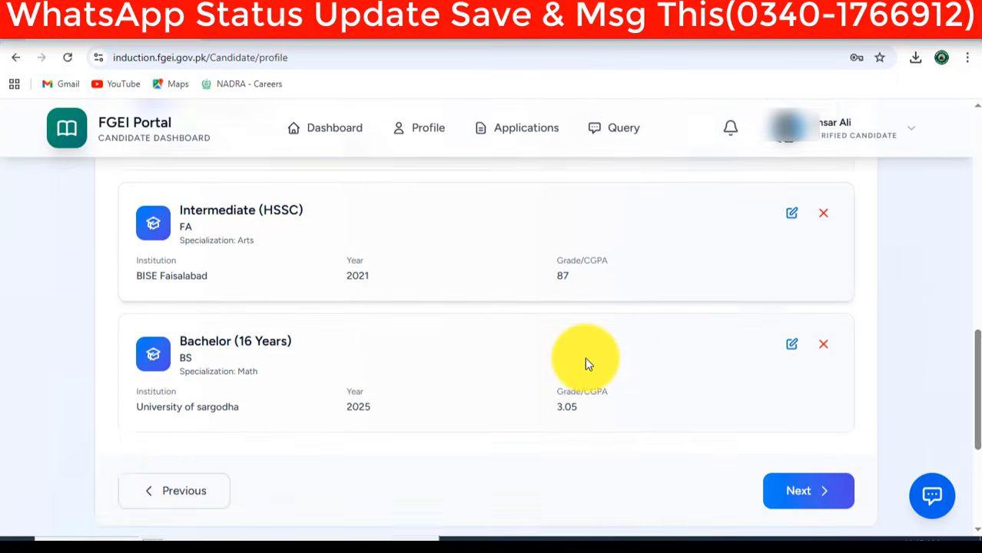
click(798, 421)
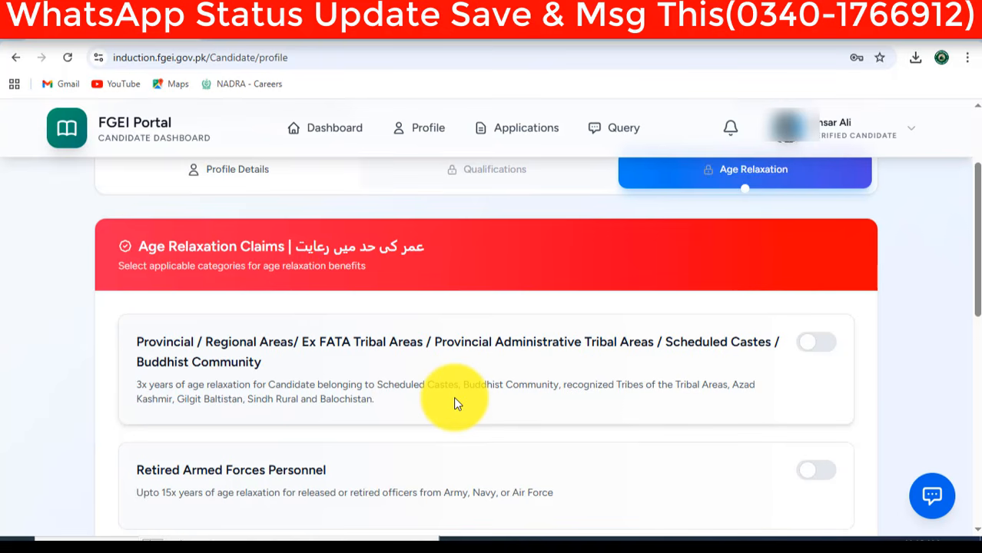
- Read through the age relaxation claim categories and the eligibility conditions of each
scroll(378, 330, down, 1)
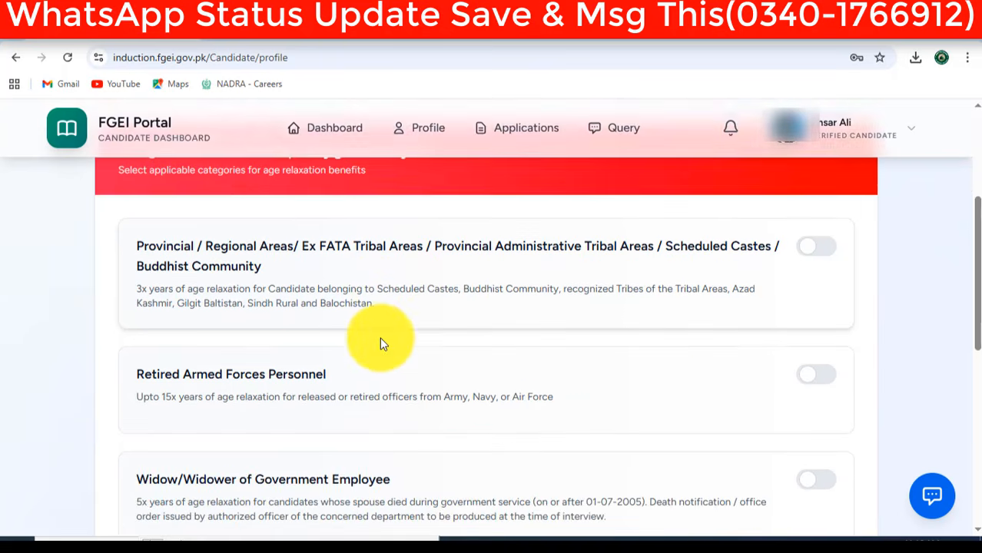
scroll(379, 342, down, 2)
scroll(366, 434, up, 2)
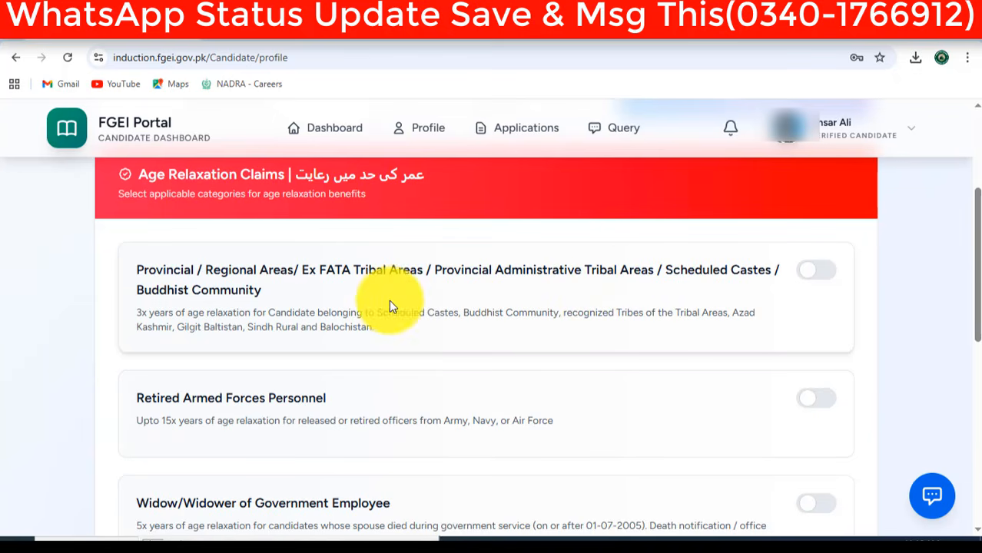
key(F9)
key(F9)
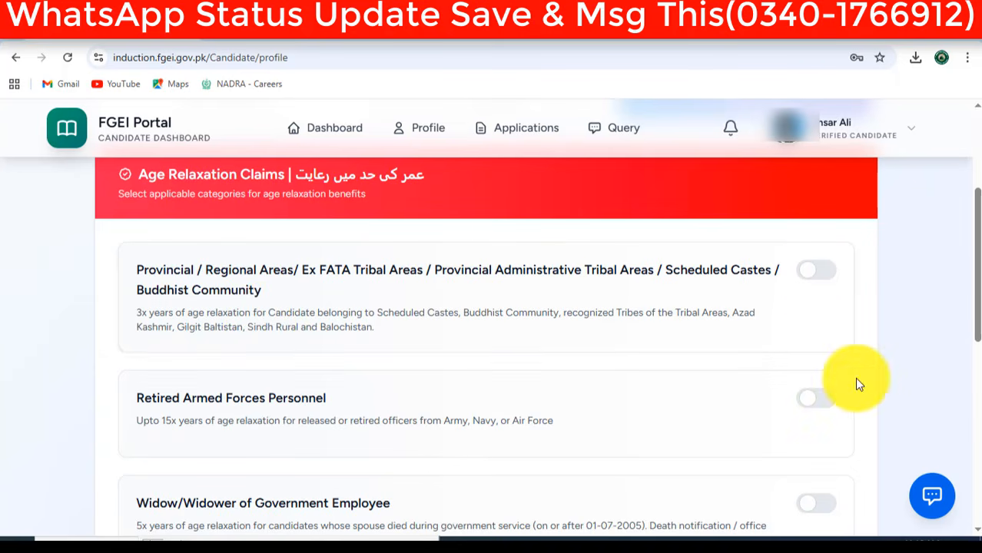
- Enable the provincial, tribal areas and scheduled castes claim, inspect its sub-category options, and disable the claim again
click(819, 274)
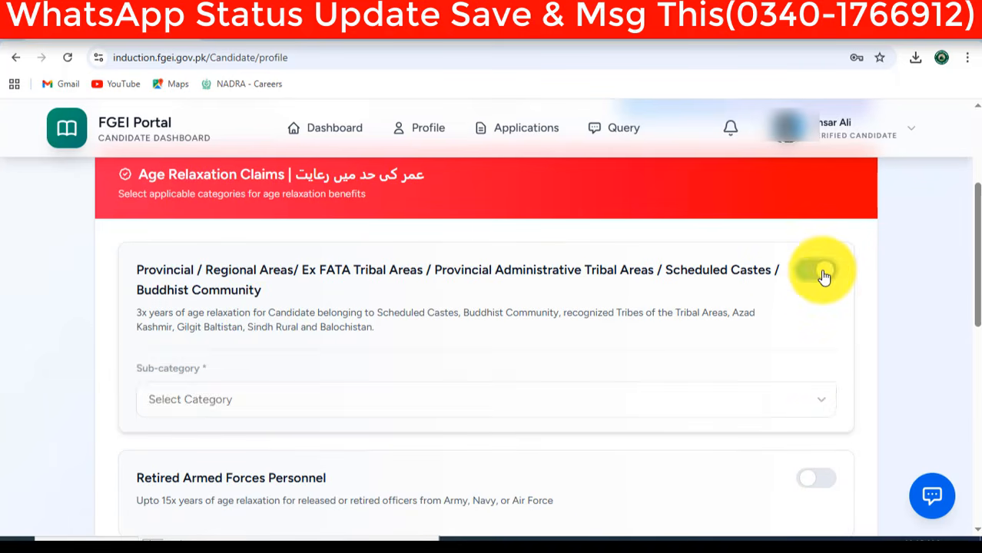
click(340, 400)
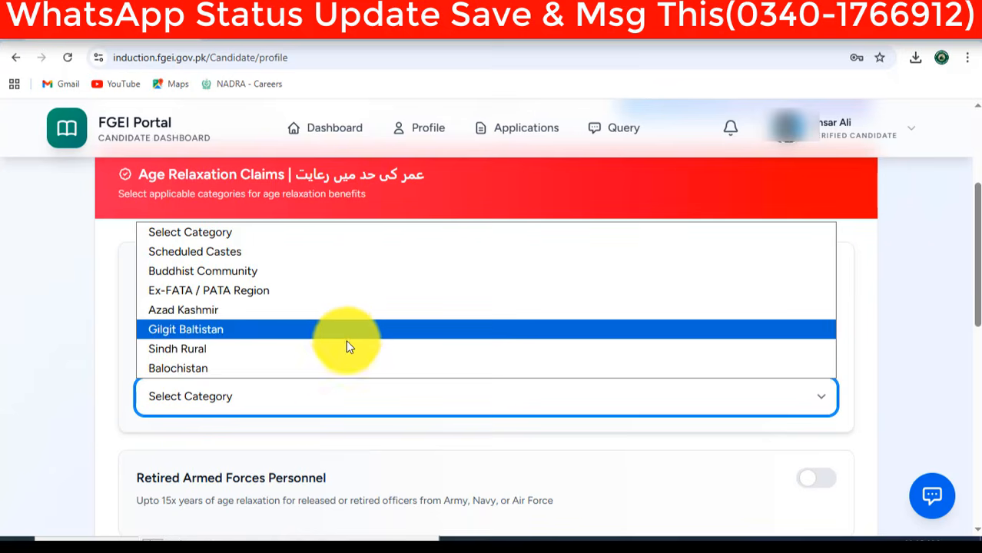
click(555, 408)
click(814, 270)
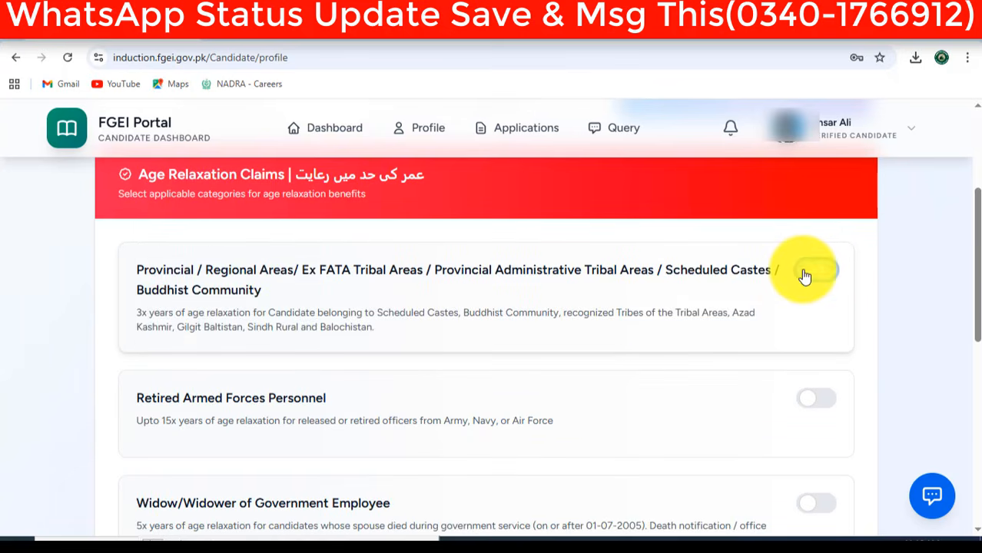
- Try the Widow/Widower of Government Employee age relaxation claim by switching it on and off again
scroll(550, 325, down, 2)
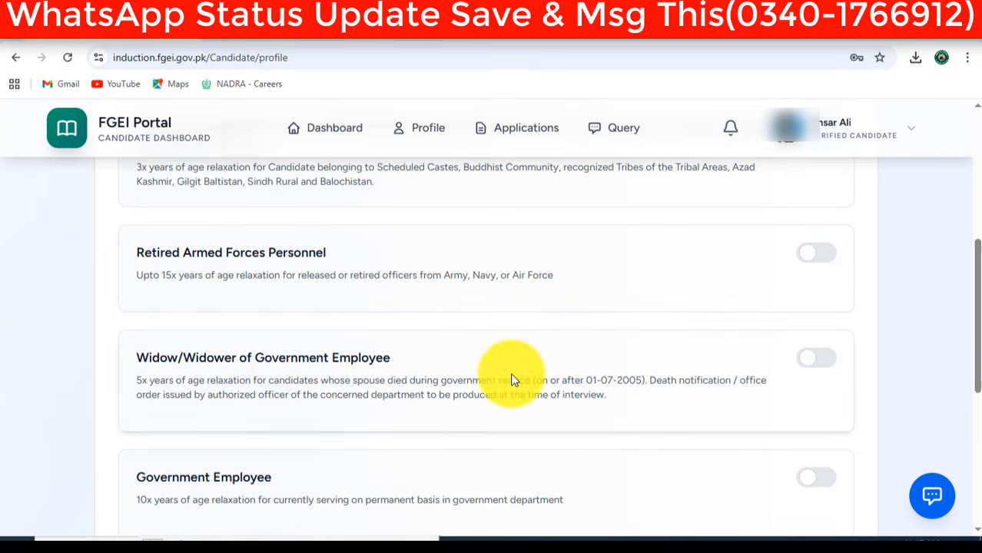
scroll(513, 379, down, 2)
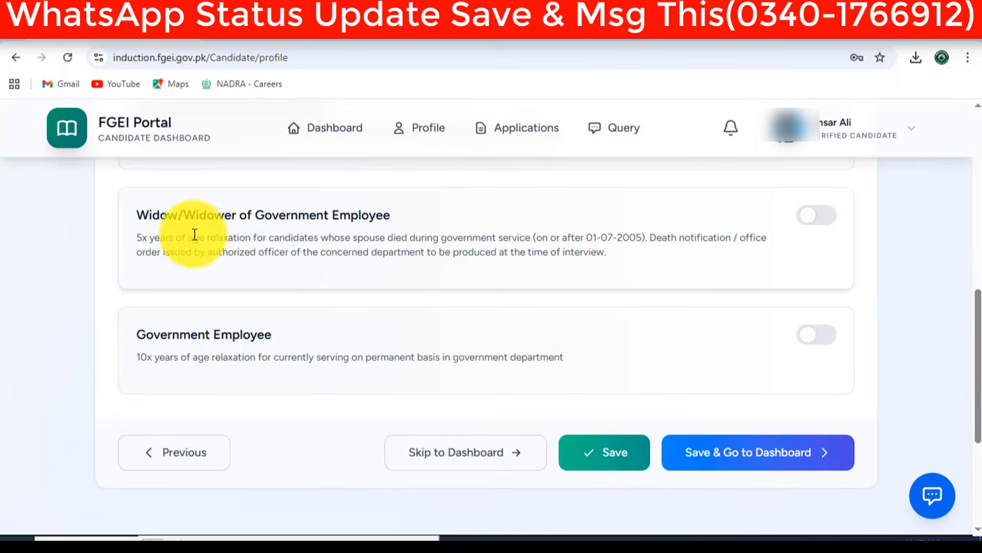
click(820, 224)
click(822, 226)
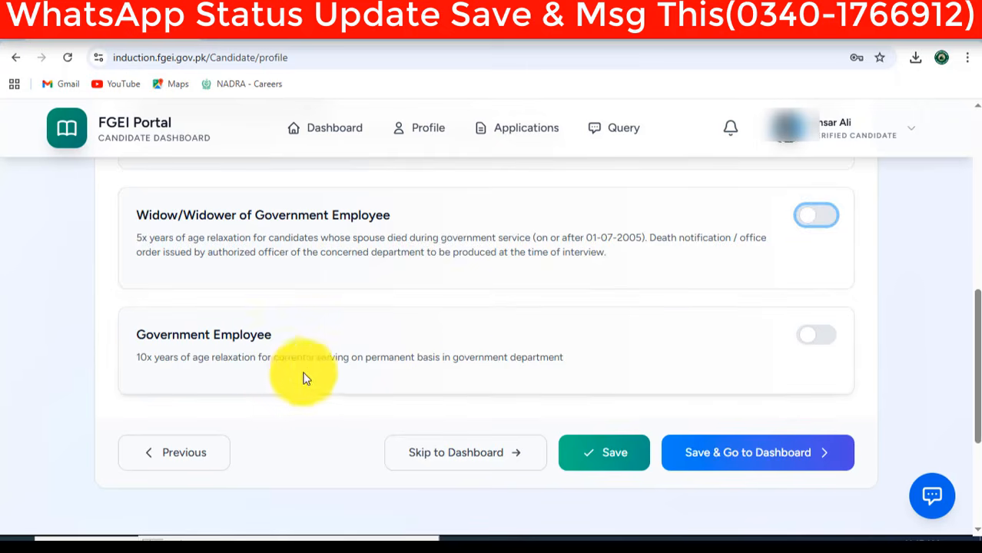
- Enable the Government Employee age relaxation claim, look through its department, designation and appointment fields, and try to save it
click(815, 335)
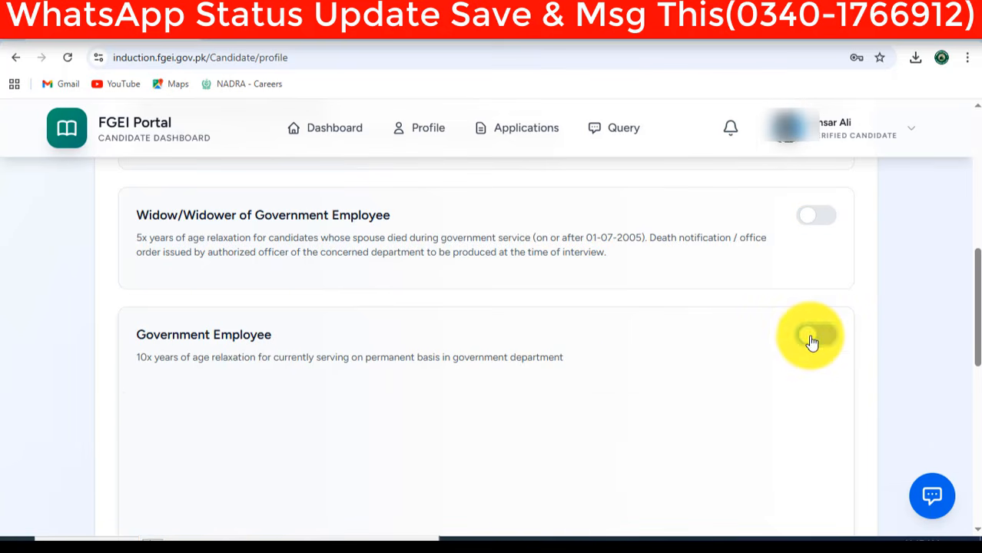
scroll(626, 398, down, 1)
scroll(624, 401, down, 1)
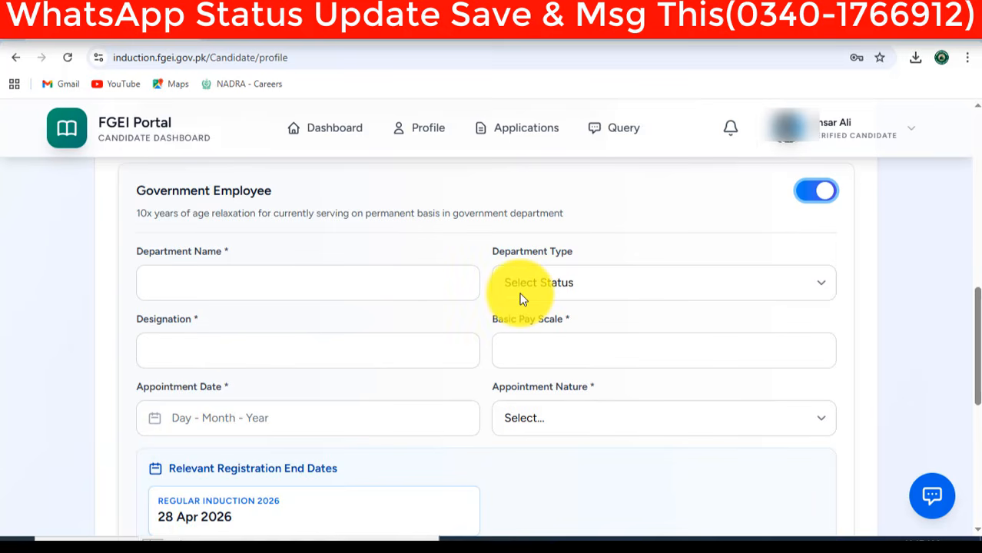
scroll(520, 299, down, 3)
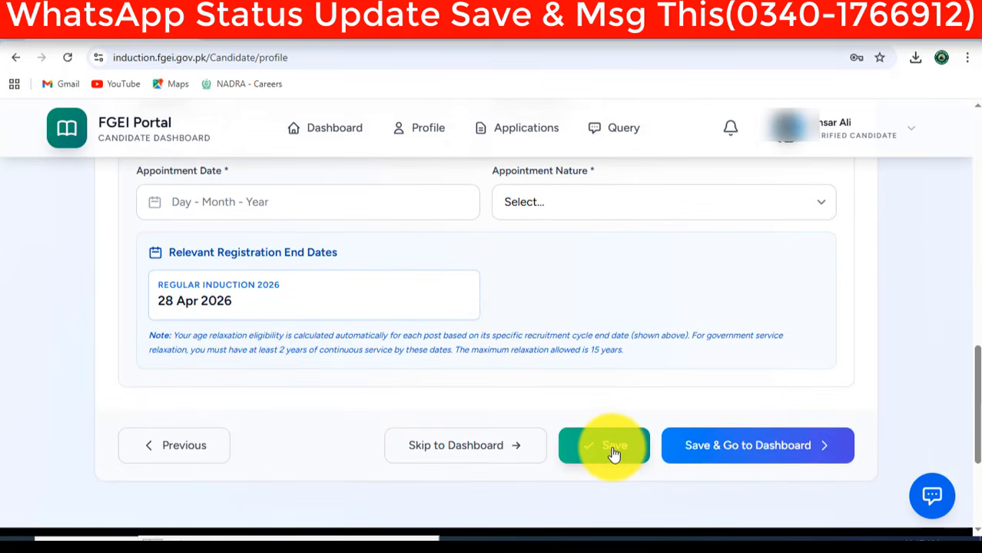
click(613, 453)
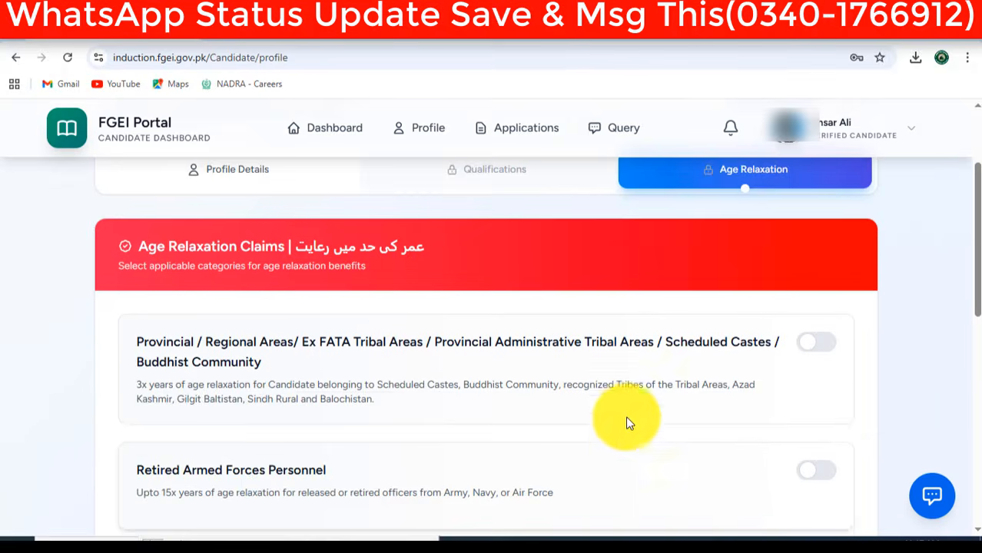
- Save the Age Relaxation section with no claims enabled and go to the eligible posts on the dashboard
scroll(649, 361, down, 2)
scroll(643, 414, down, 5)
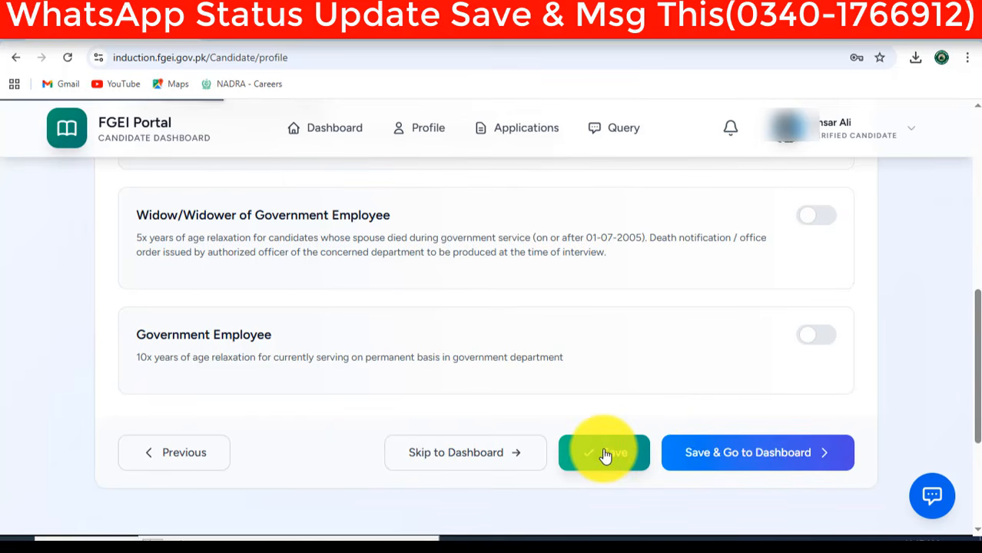
scroll(527, 428, down, 1)
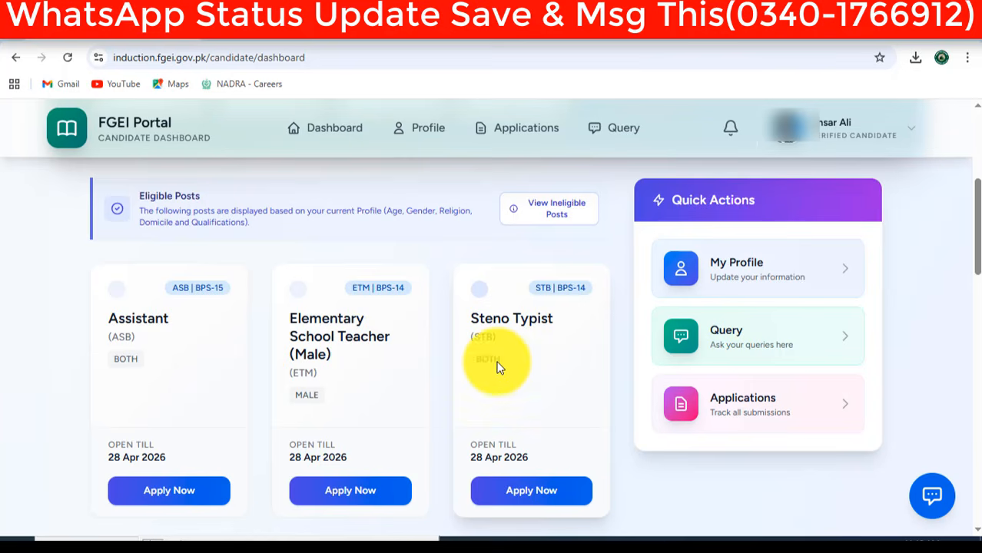
- Apply for Elementary School Teacher (Male) (BPS-14) with Lahore as the preferred test city, accepting the undertaking and submitting the application
click(367, 493)
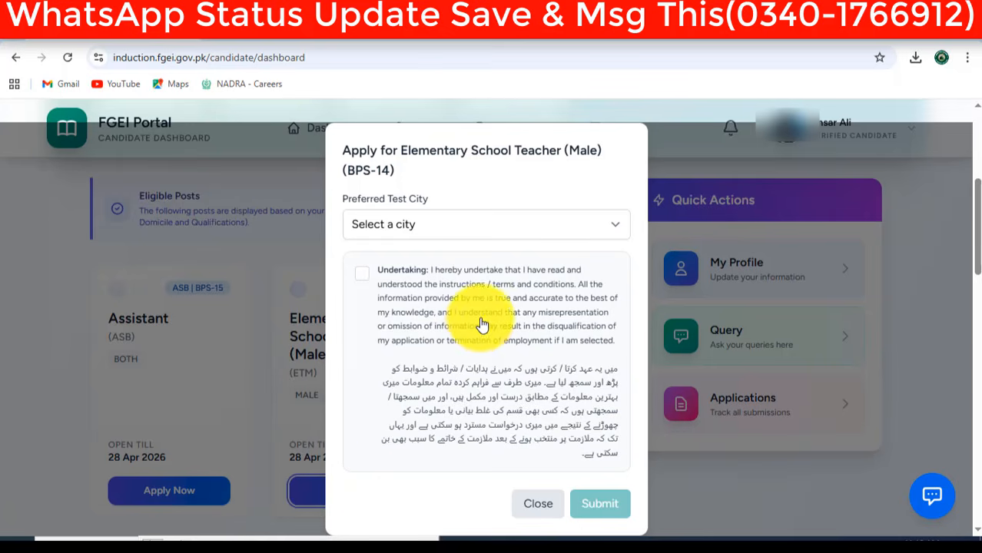
click(478, 227)
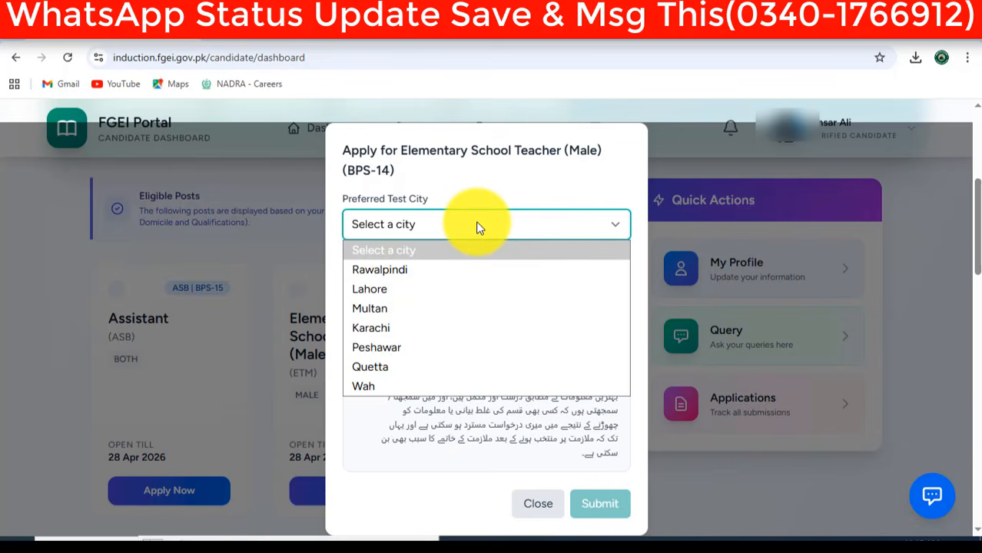
click(453, 290)
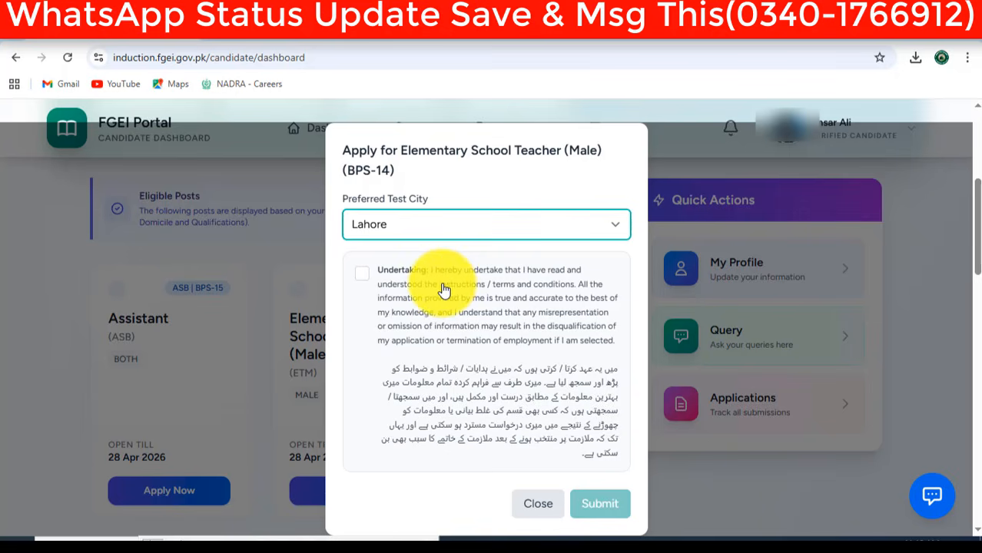
scroll(442, 311, down, 1)
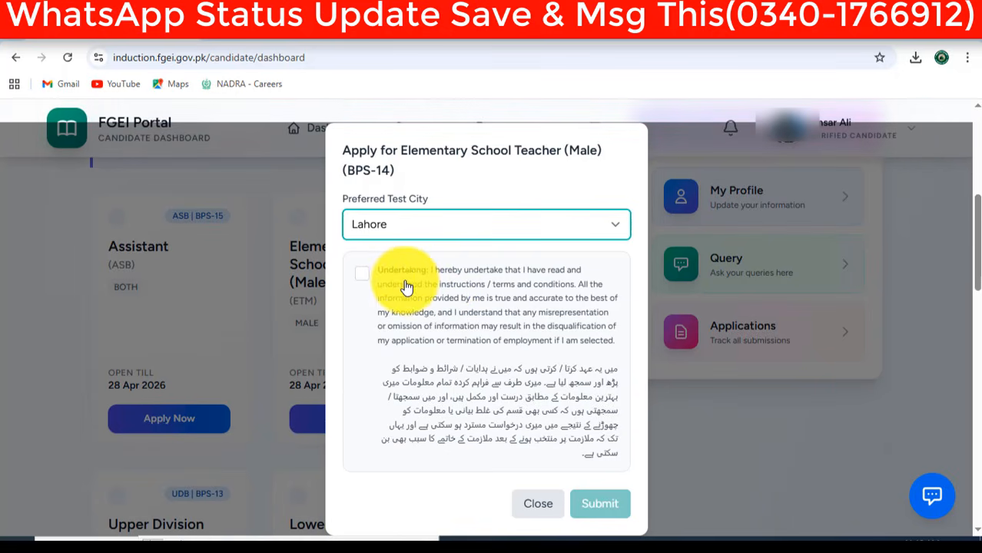
click(364, 274)
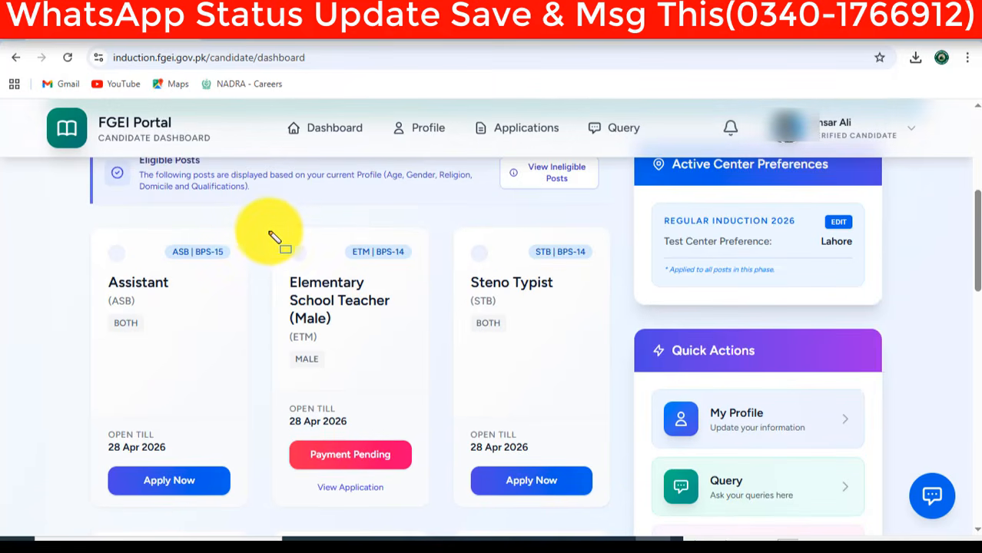
- Go from the pending payment of the Elementary School Teacher (Male) post to My Applications and open the payment for all applications
mouse_move(265, 228)
mouse_down()
mouse_move(342, 384)
mouse_move(424, 502)
mouse_up()
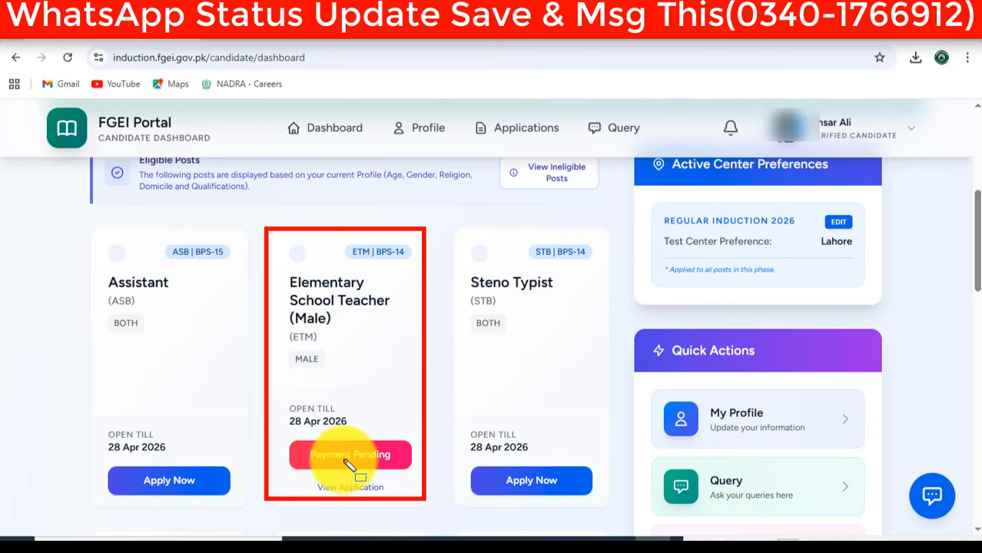
drag(281, 428, 420, 484)
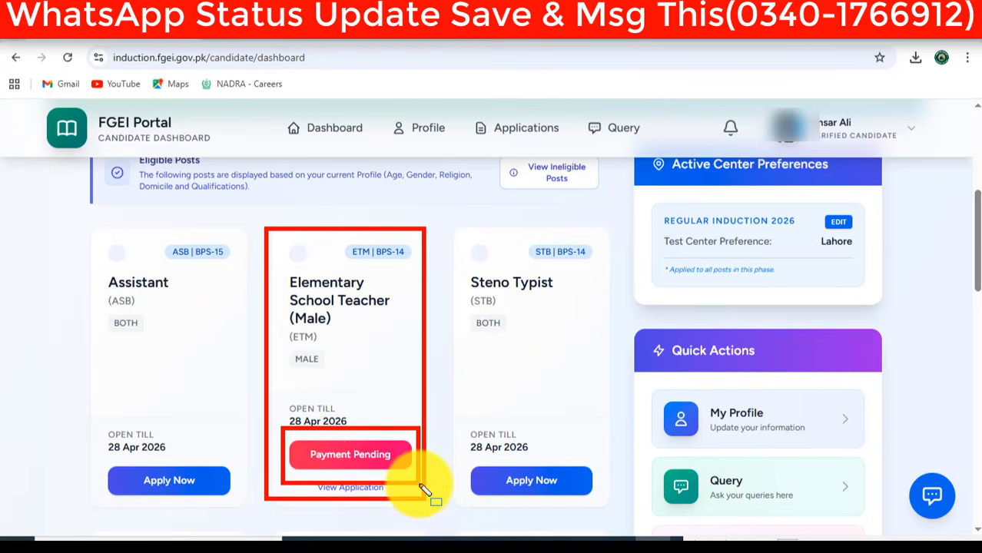
click(343, 460)
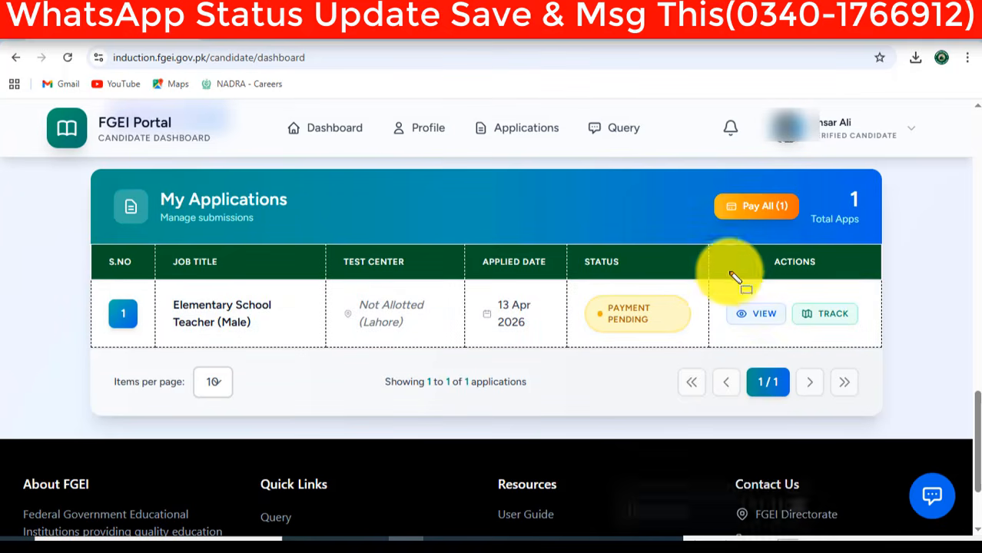
drag(713, 191, 795, 223)
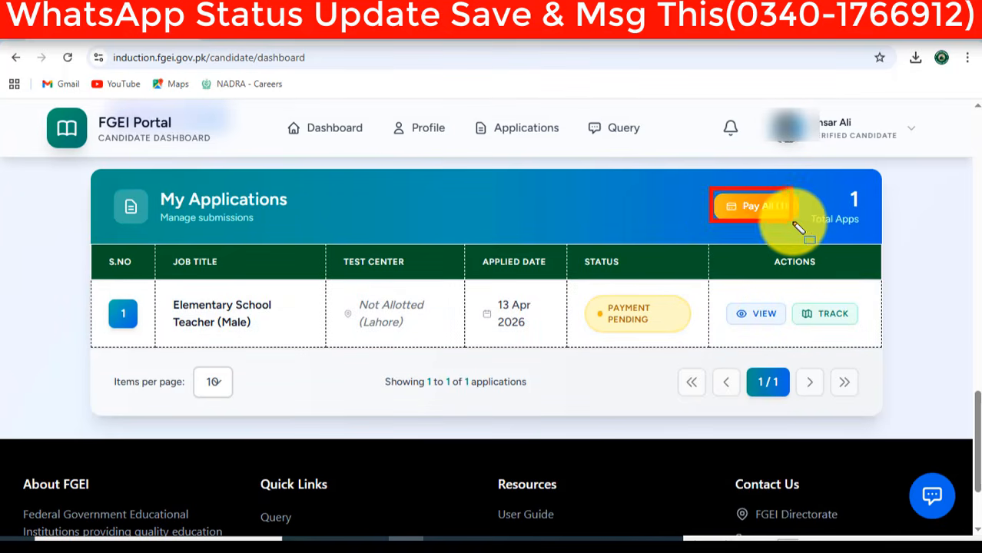
click(756, 206)
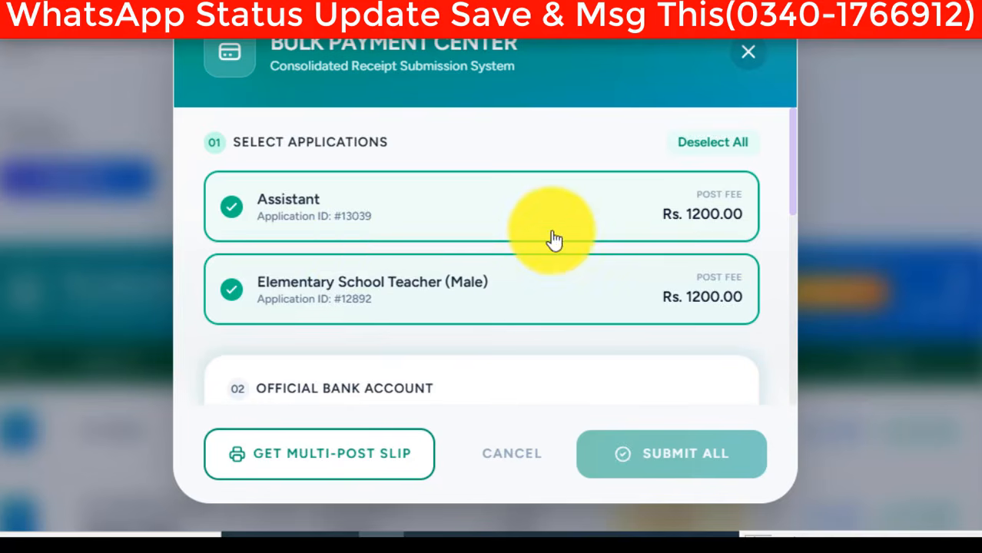
- Review the Bulk Payment Center sections and deselect the Assistant application, leaving only Elementary School Teacher (Male) selected for payment
scroll(553, 240, down, 3)
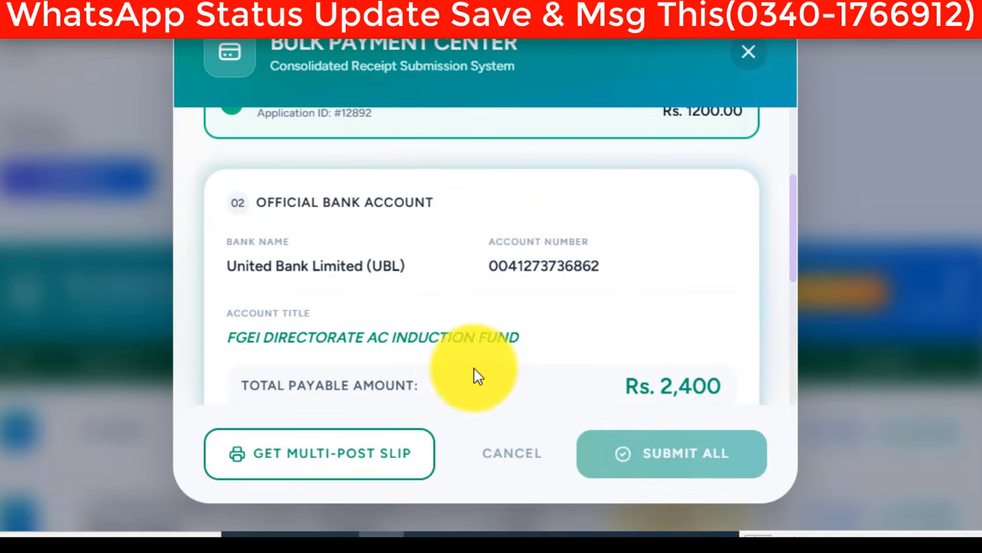
scroll(473, 408, up, 1)
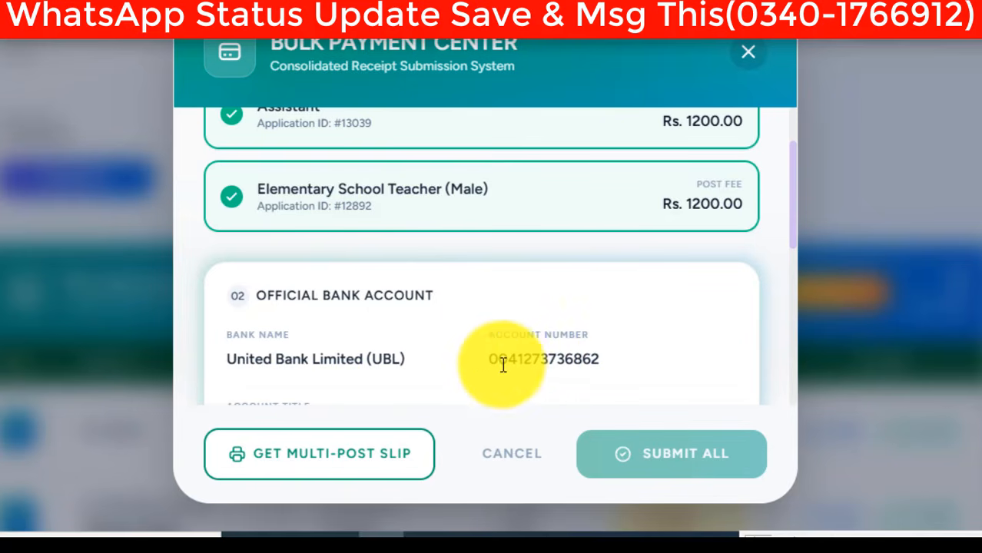
scroll(507, 371, down, 6)
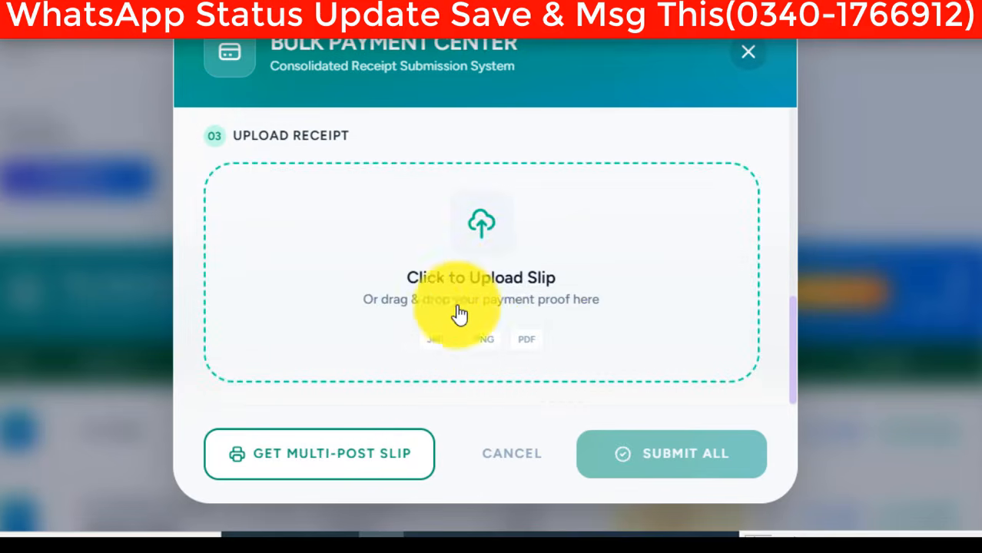
scroll(508, 348, up, 6)
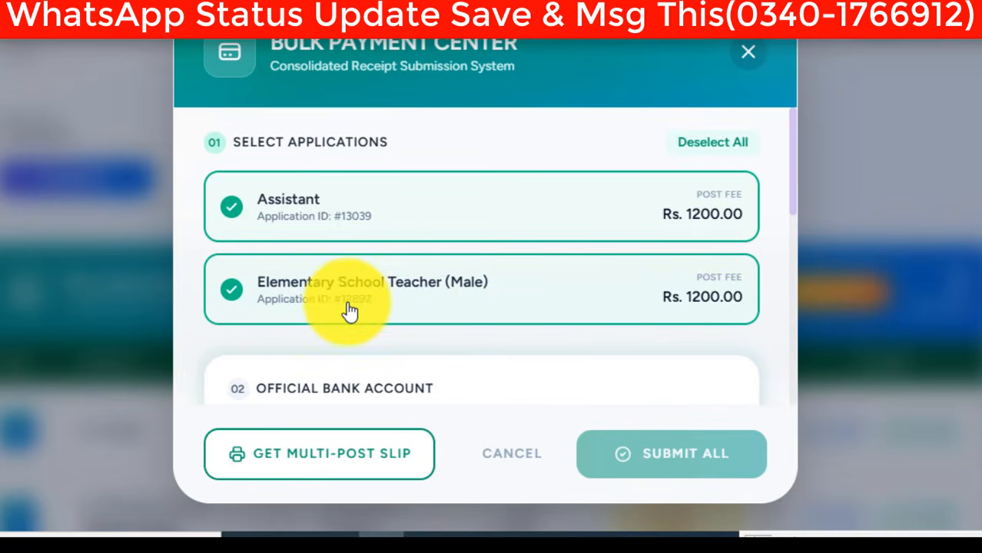
click(415, 219)
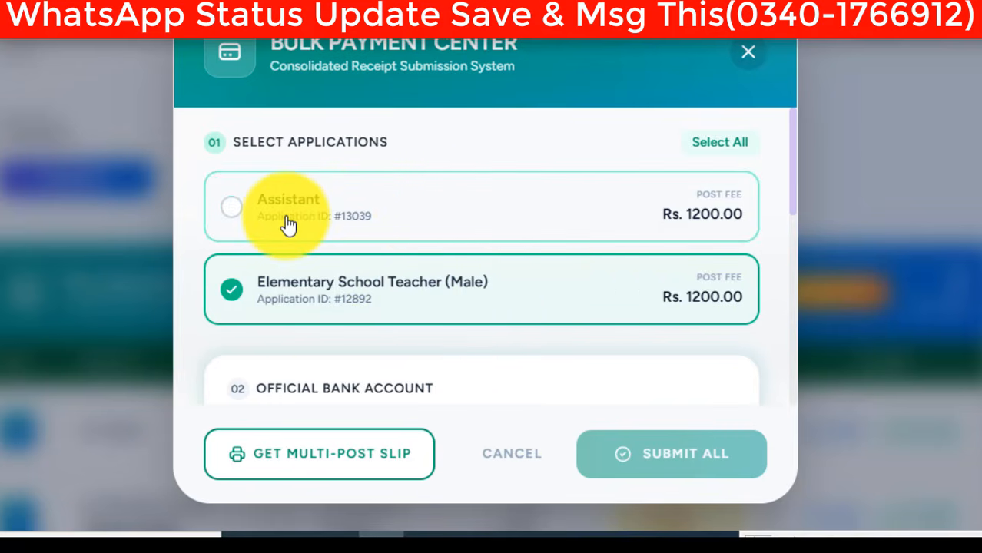
scroll(522, 223, down, 2)
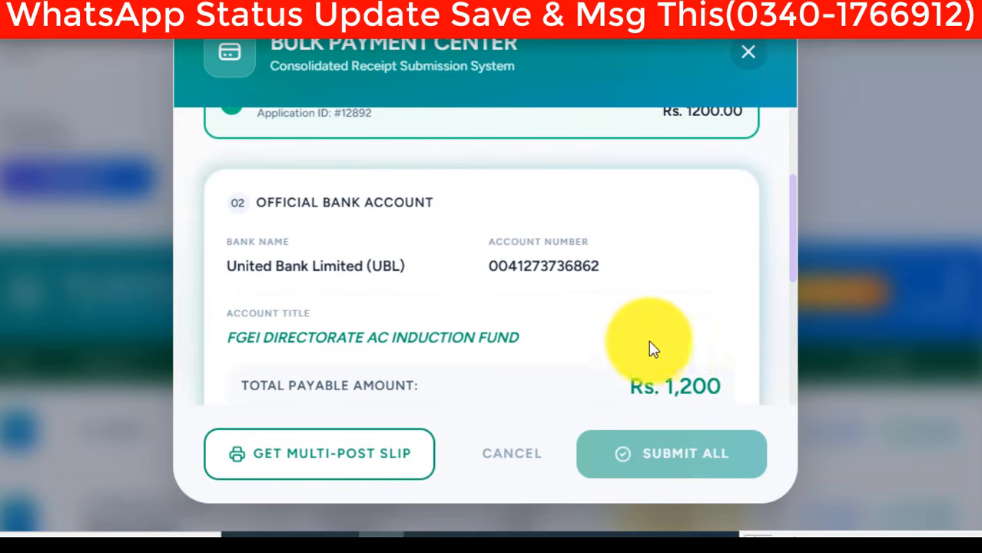
scroll(498, 385, up, 1)
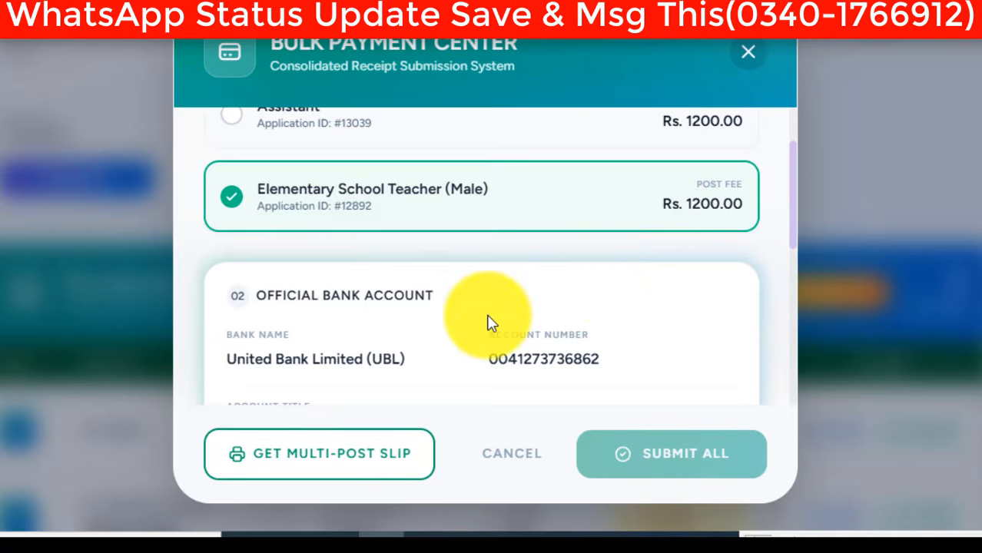
- Choose the Matric certificate file as the payment slip in the Upload Receipt section
scroll(486, 324, down, 3)
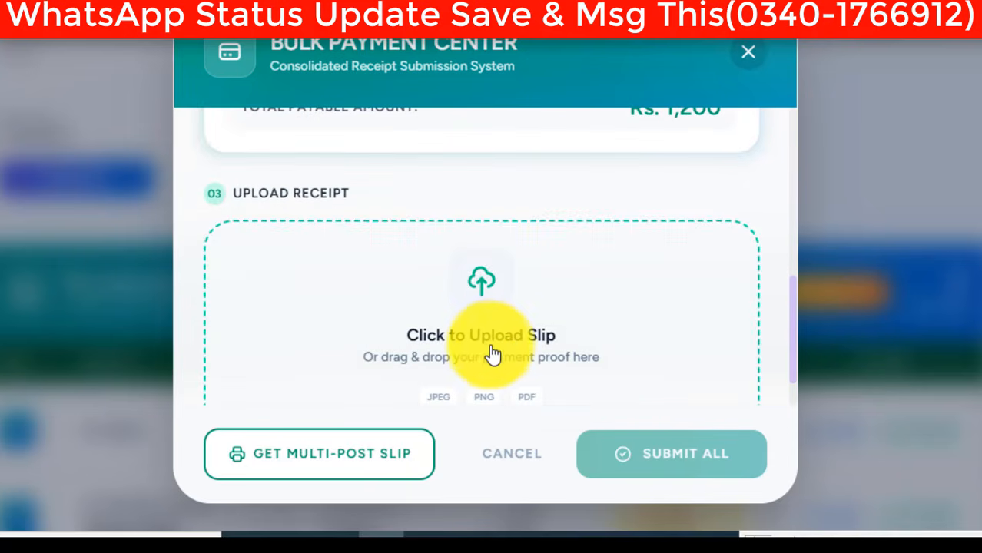
click(494, 347)
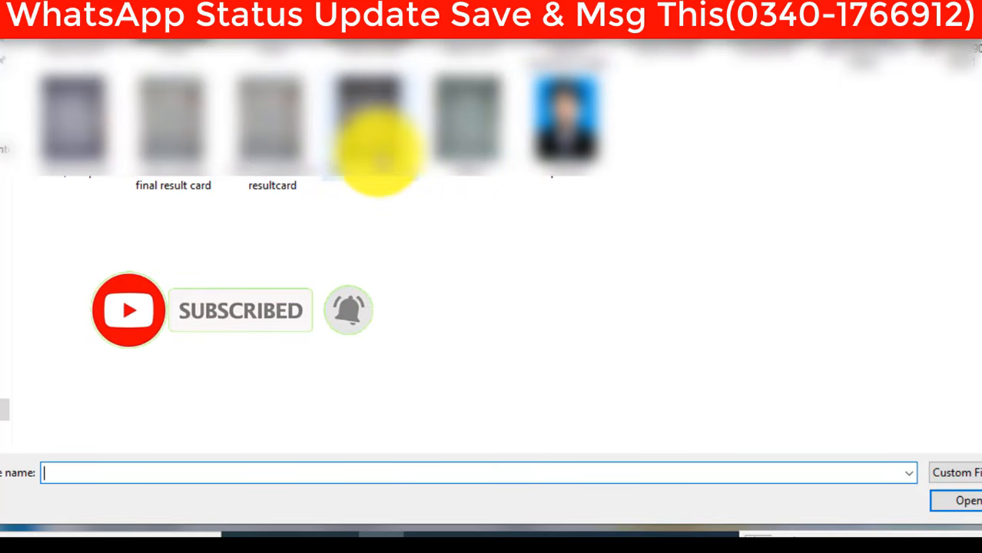
double_click(377, 131)
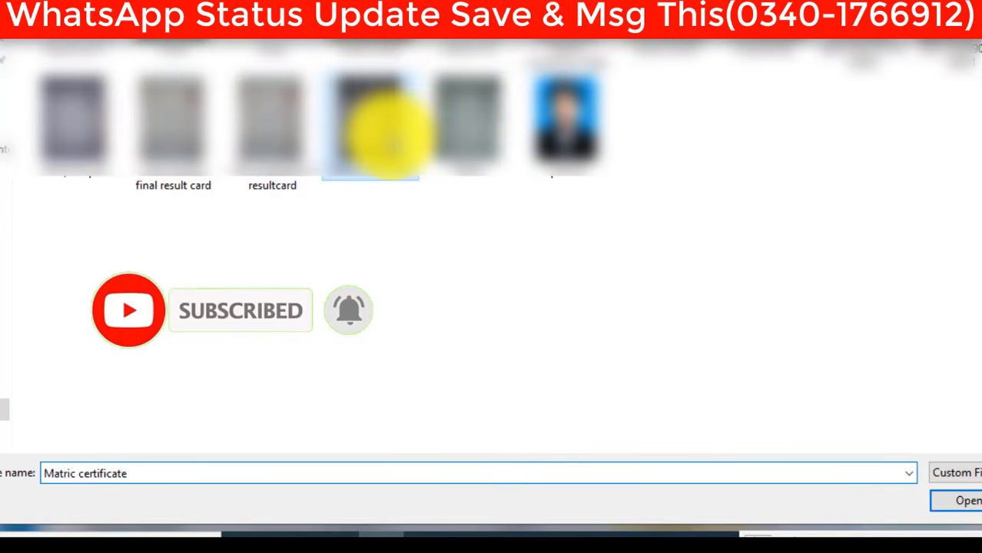